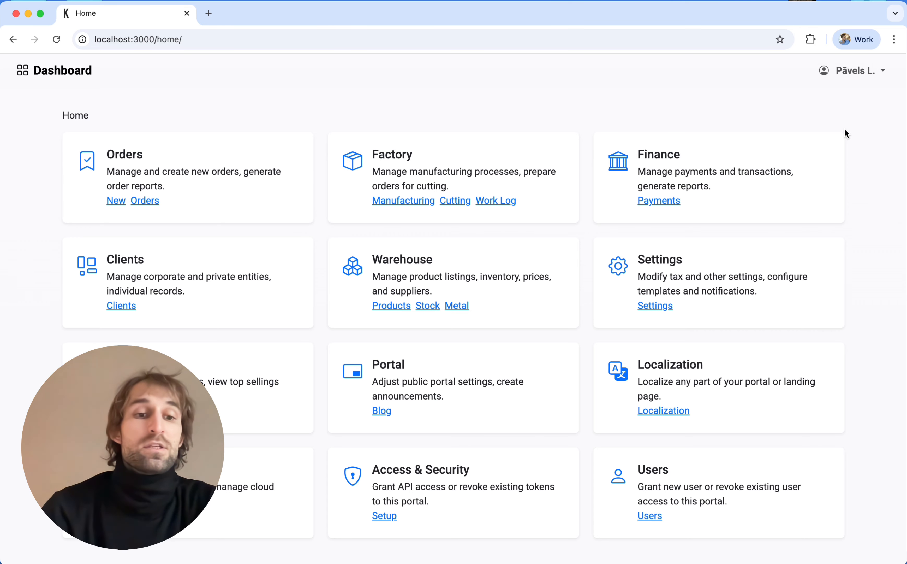
# Step: Open a New Order tab from the Orders card's New link on the dashboard
pyautogui.click(122, 205)
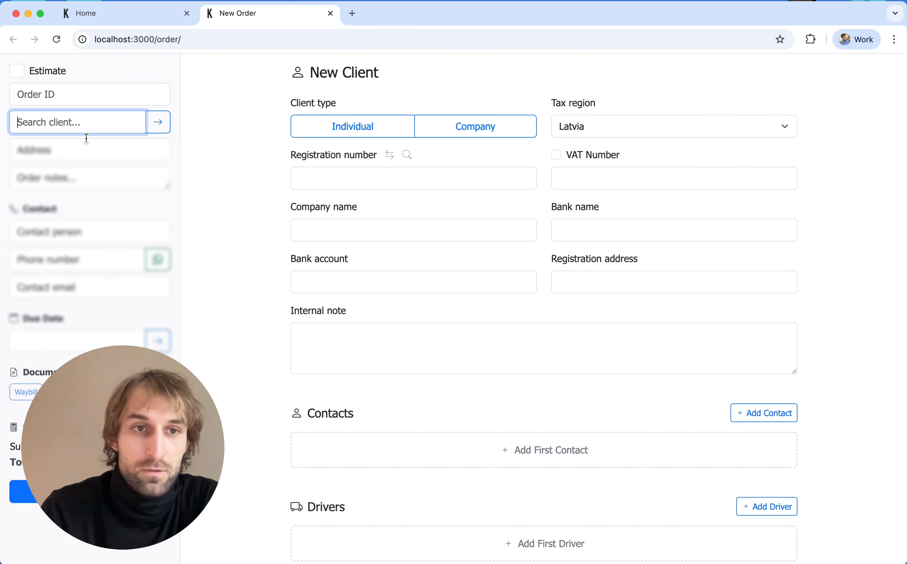
# Step: Search 'skarda', select SKĀRDA NAMS SIA as client and keep Latvia as the tax region
pyautogui.write('skarda')
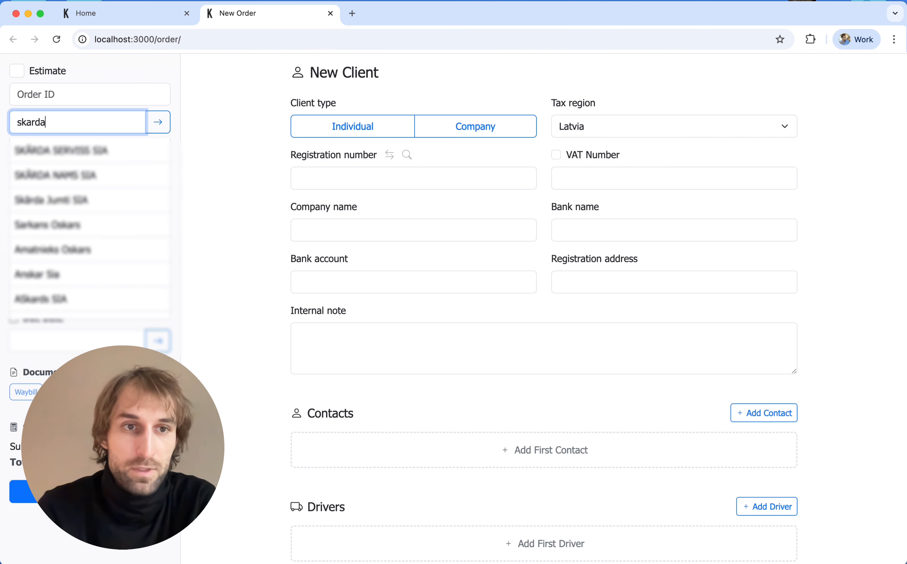
pyautogui.click(56, 175)
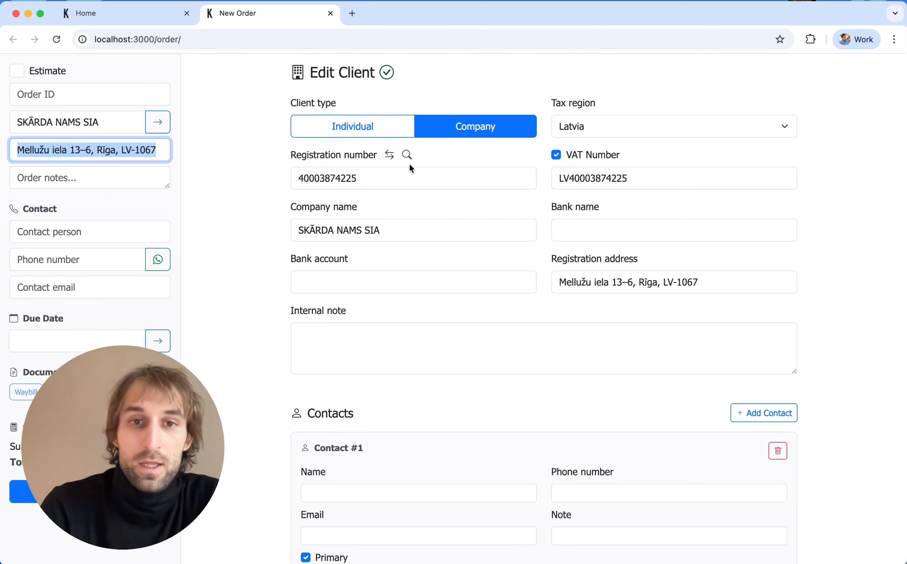
pyautogui.click(399, 111)
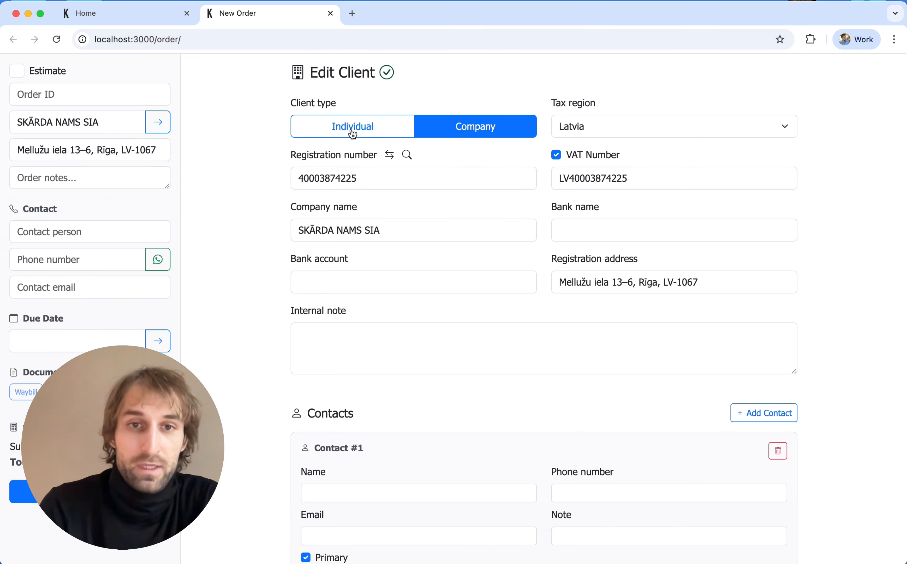
pyautogui.click(602, 127)
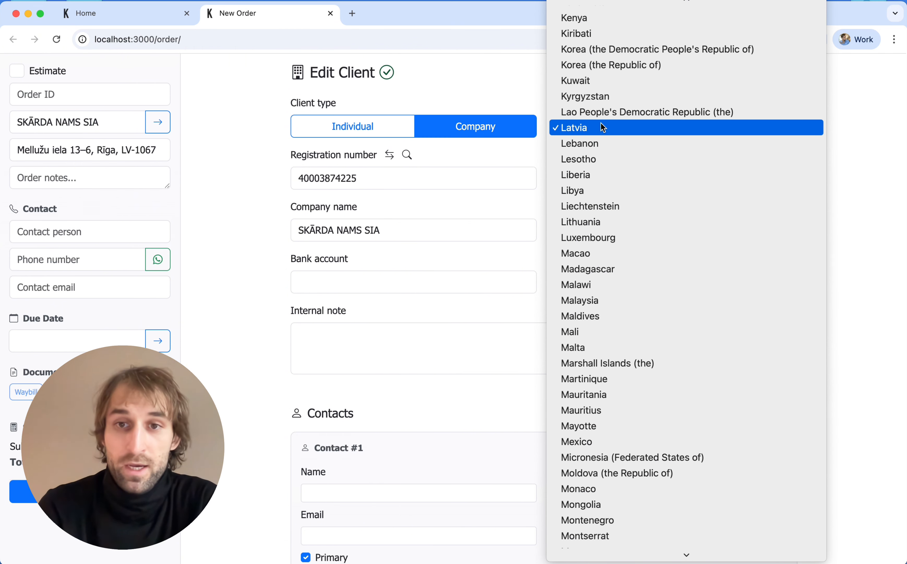
pyautogui.click(601, 122)
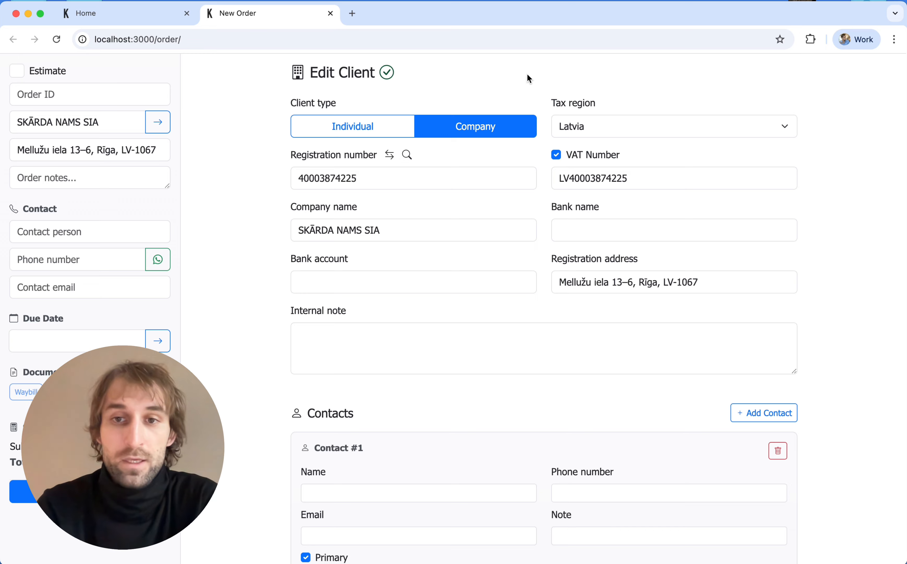
# Step: Fill Contact #1 with the contact's name, e-mail and phone number, then add a blank Contact #2
pyautogui.scroll(-7, 341, 238)
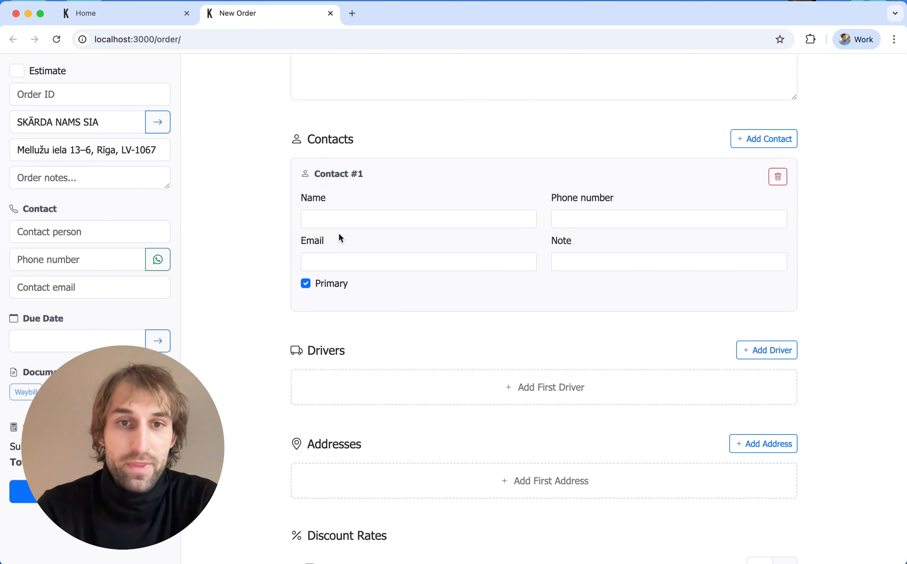
pyautogui.click(322, 216)
pyautogui.write('PAve')
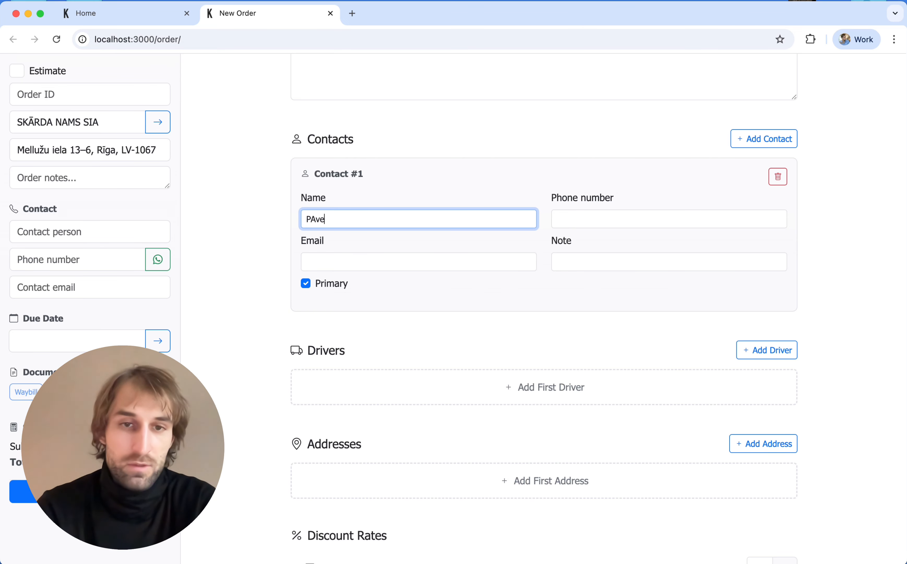
pyautogui.write('l')
pyautogui.press('Left')
pyautogui.press('Left')
pyautogui.press('Left')
pyautogui.press('BackSpace')
pyautogui.write('a')
pyautogui.click(320, 257)
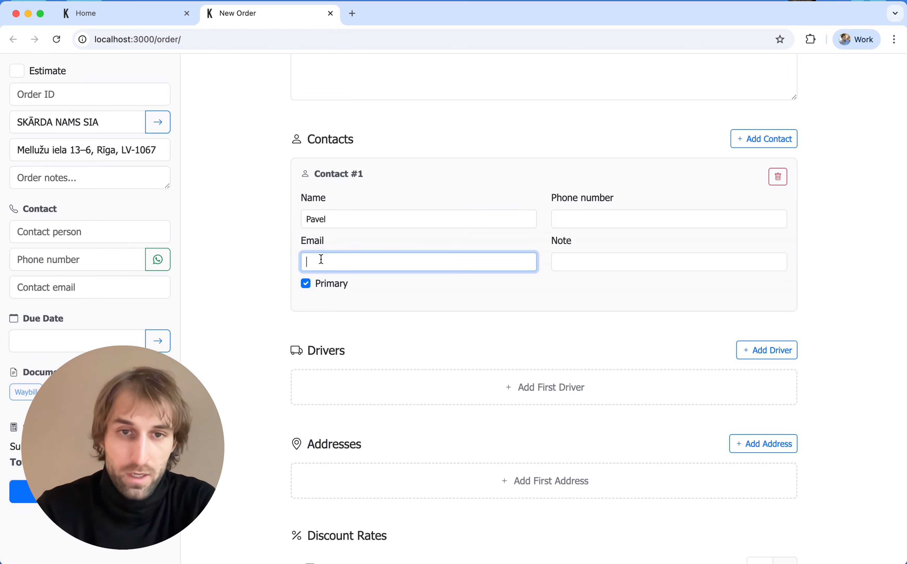
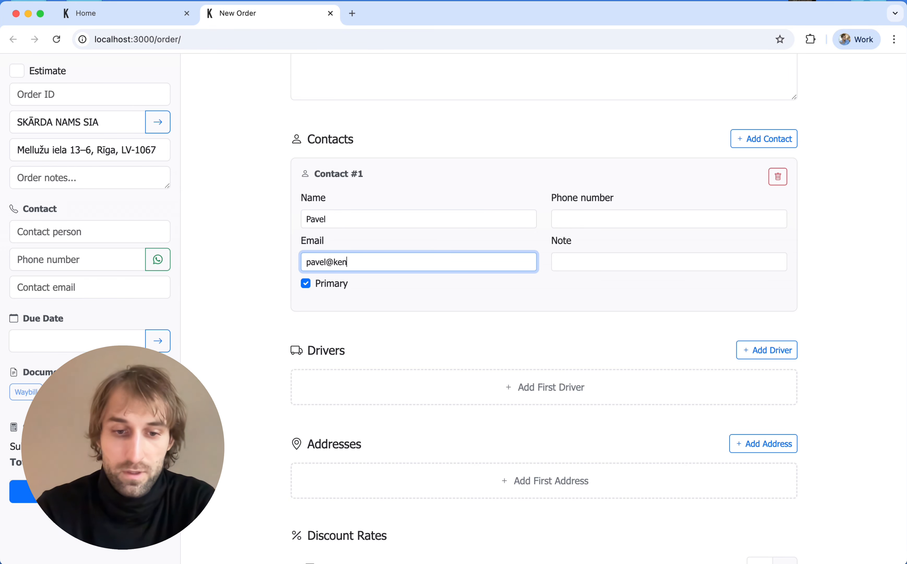
pyautogui.click(593, 213)
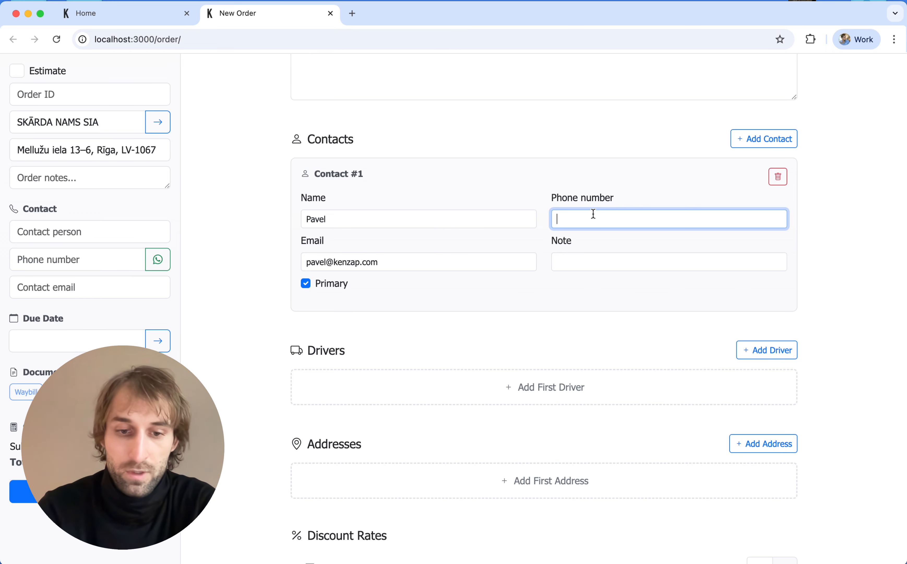
pyautogui.write('65000000')
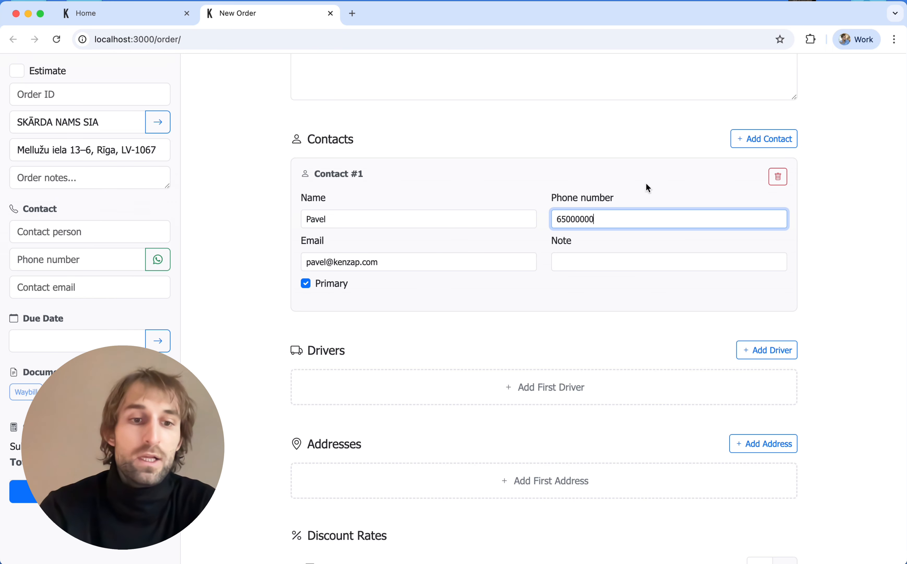
pyautogui.click(753, 139)
pyautogui.scroll(-6, 428, 333)
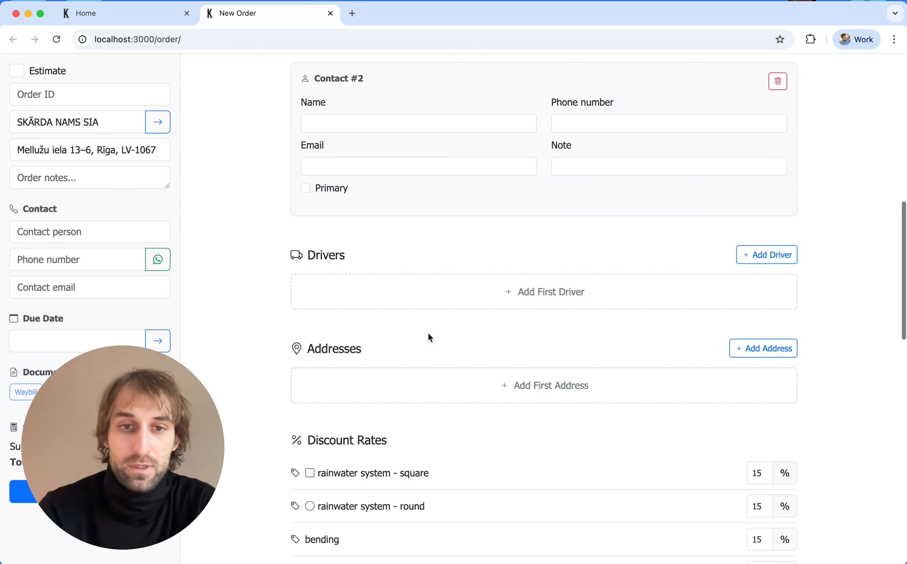
pyautogui.scroll(-3, 429, 334)
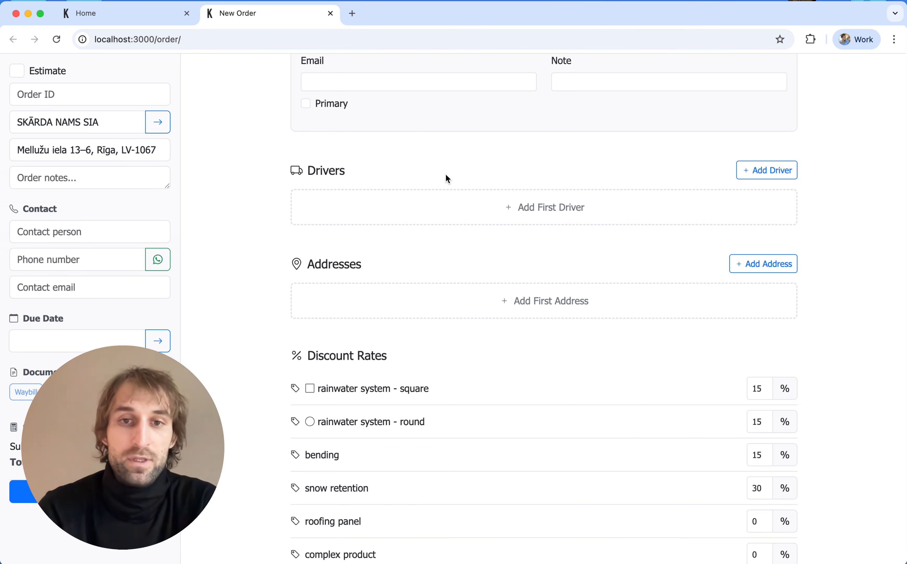
pyautogui.scroll(-3, 446, 174)
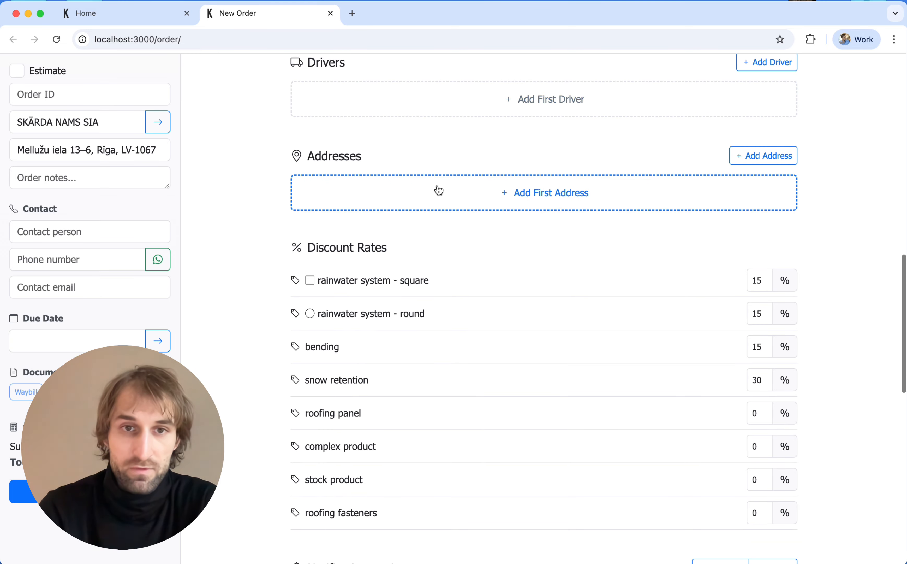
pyautogui.scroll(-1, 459, 180)
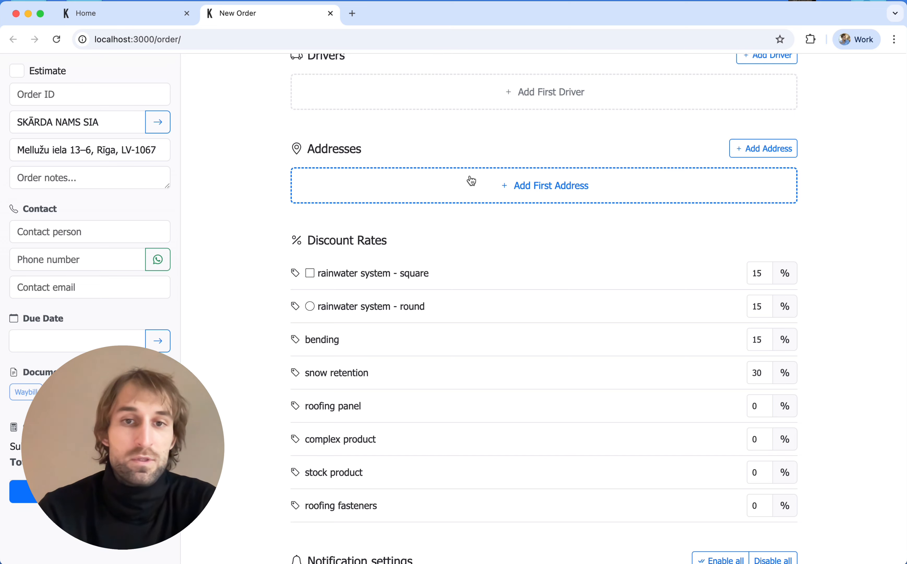
pyautogui.scroll(-5, 472, 181)
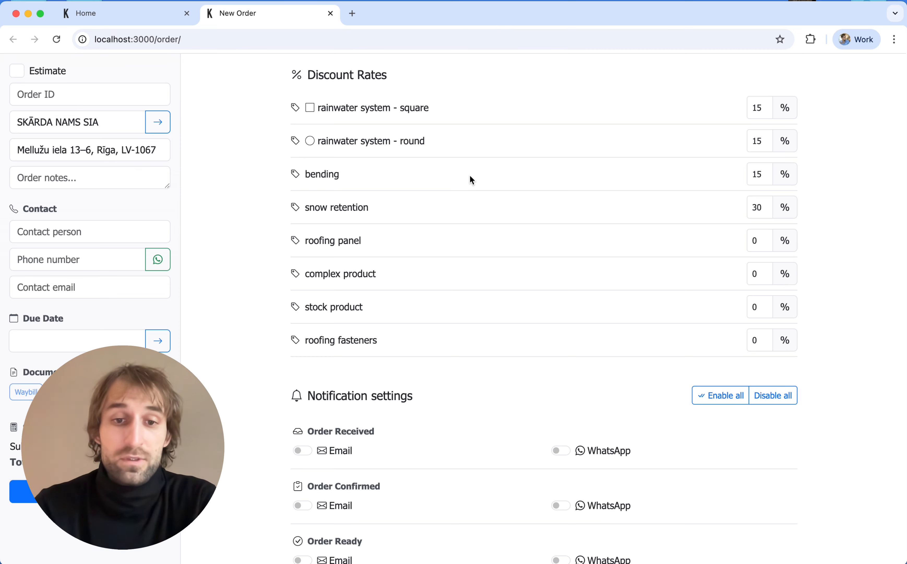
pyautogui.scroll(-5, 470, 179)
pyautogui.scroll(-2, 470, 176)
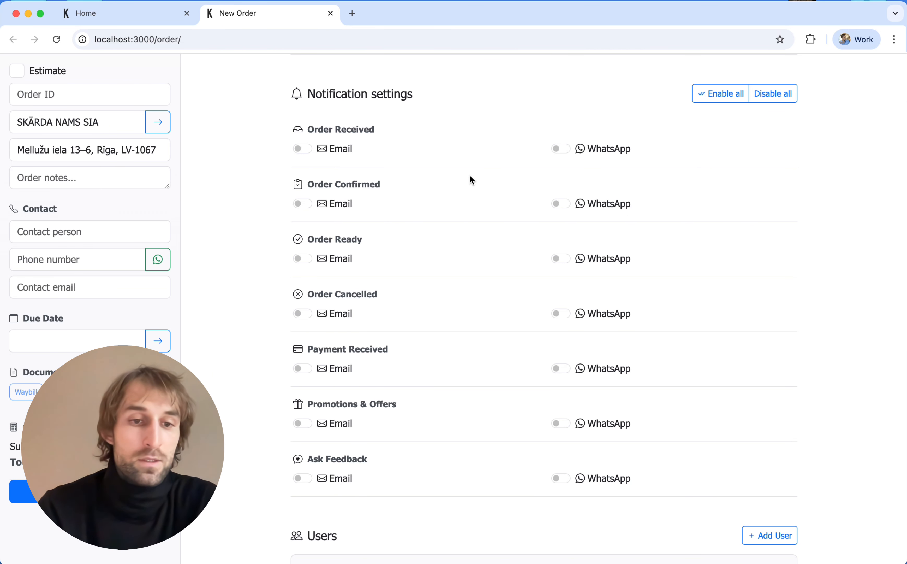
pyautogui.scroll(-5, 471, 178)
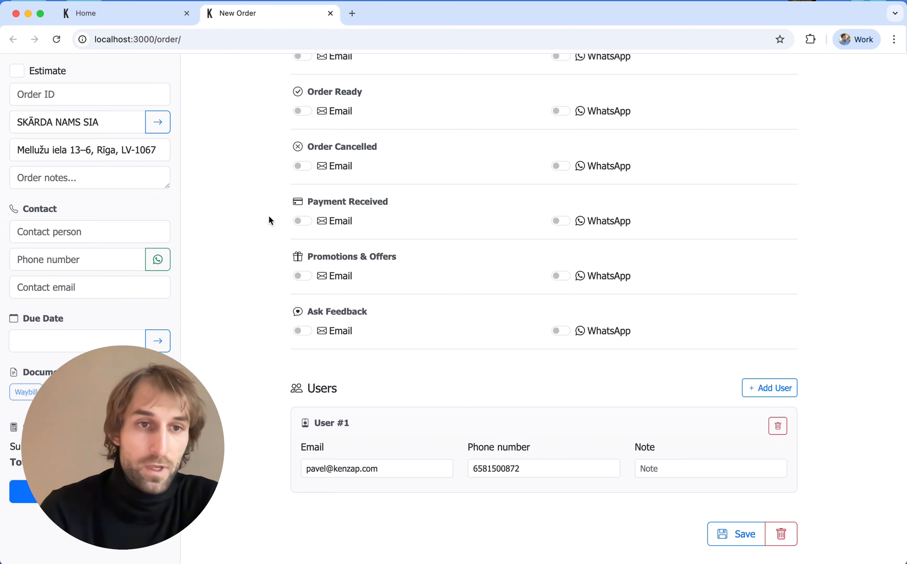
pyautogui.scroll(15, 269, 215)
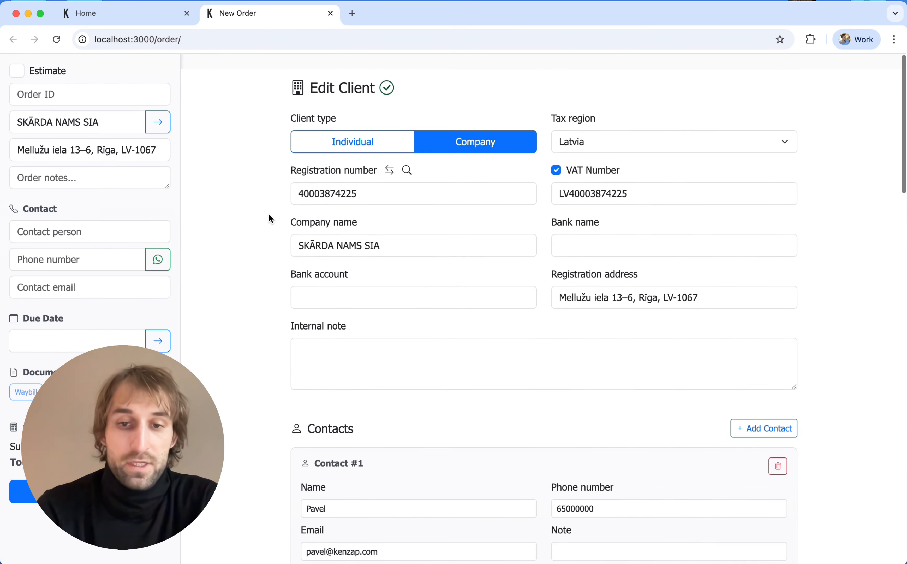
# Step: Pick the client's saved contact for the order from the contact suggestions
pyautogui.click(77, 180)
pyautogui.click(78, 233)
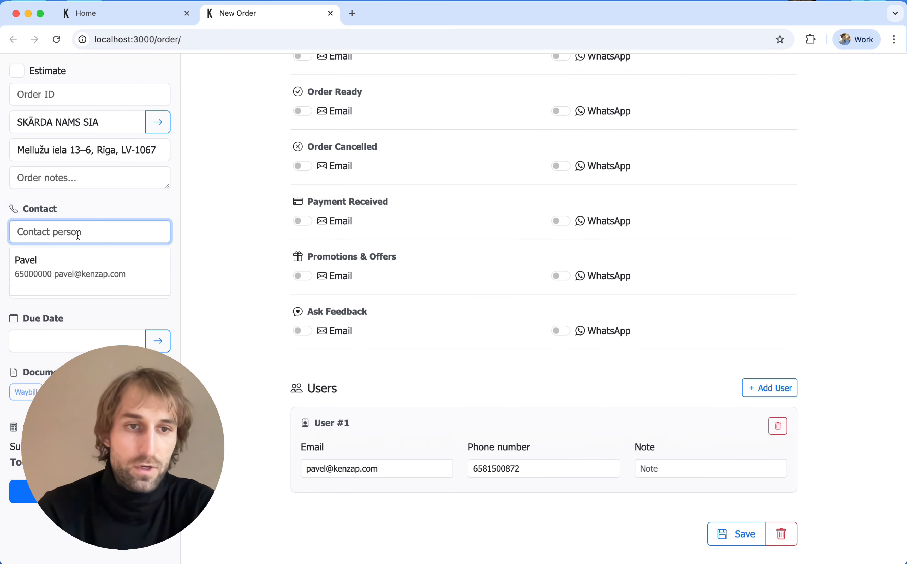
pyautogui.click(49, 272)
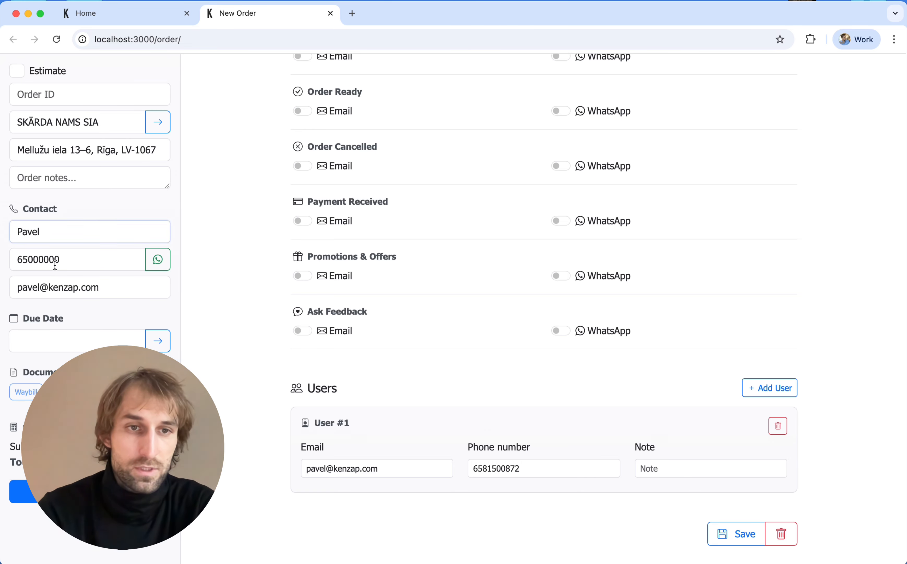
pyautogui.scroll(15, 650, 283)
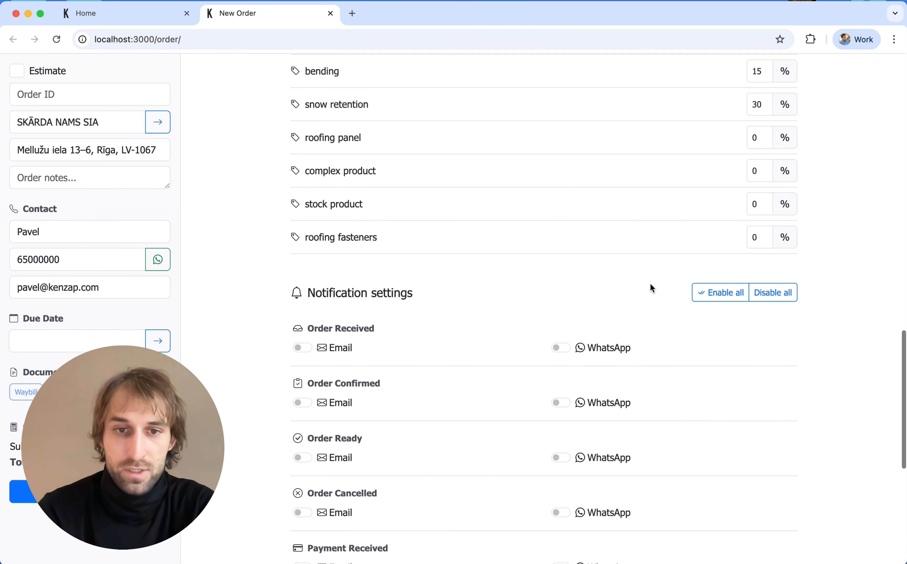
pyautogui.scroll(10, 650, 283)
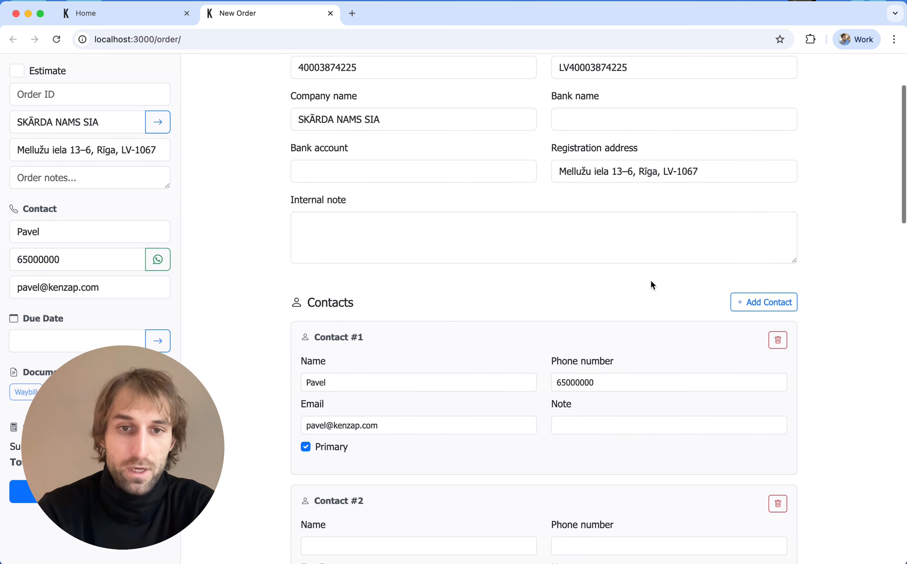
pyautogui.scroll(-4, 651, 283)
pyautogui.scroll(-2, 652, 283)
pyautogui.click(67, 230)
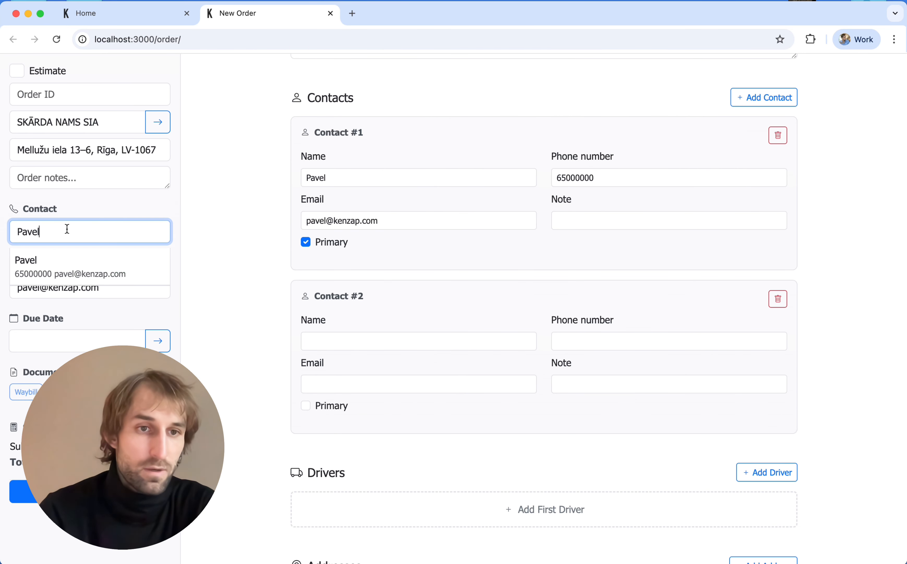
pyautogui.click(84, 208)
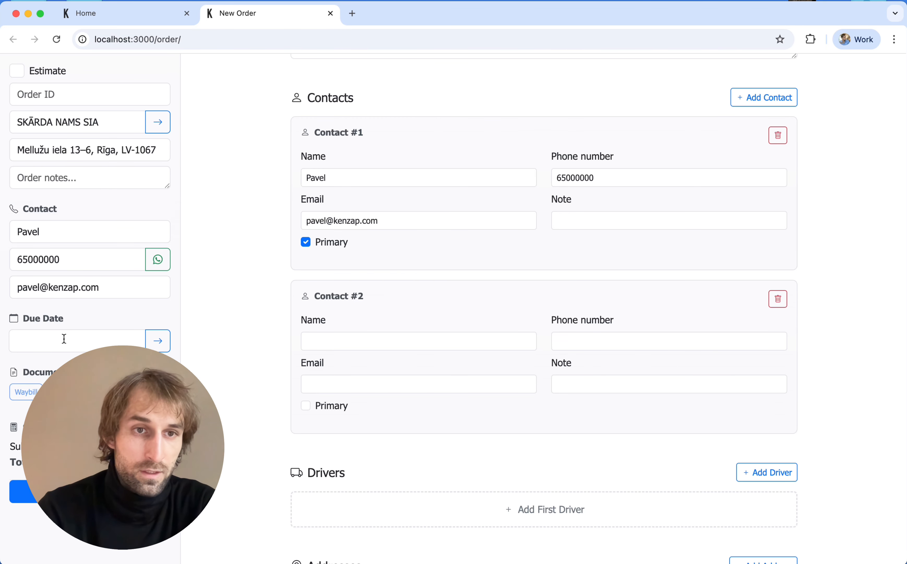
pyautogui.click(78, 149)
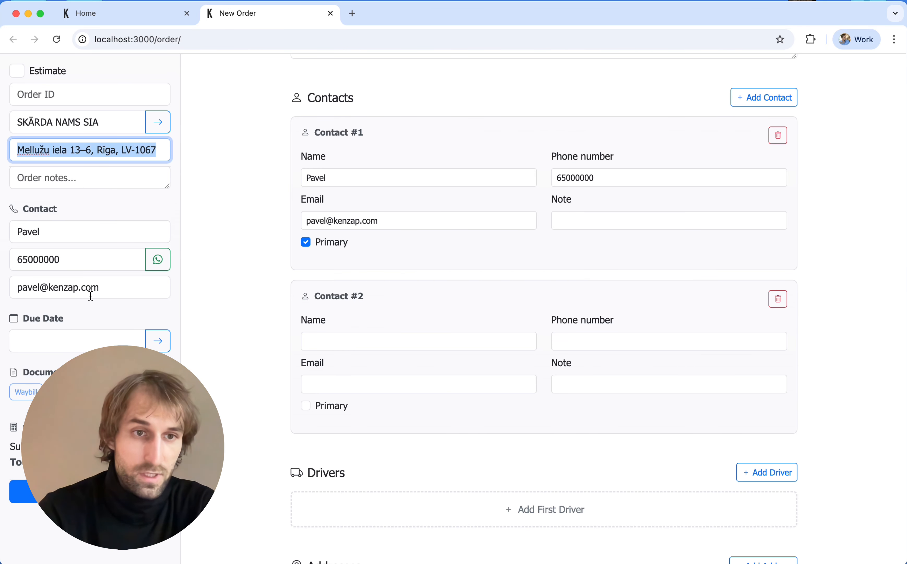
pyautogui.click(77, 312)
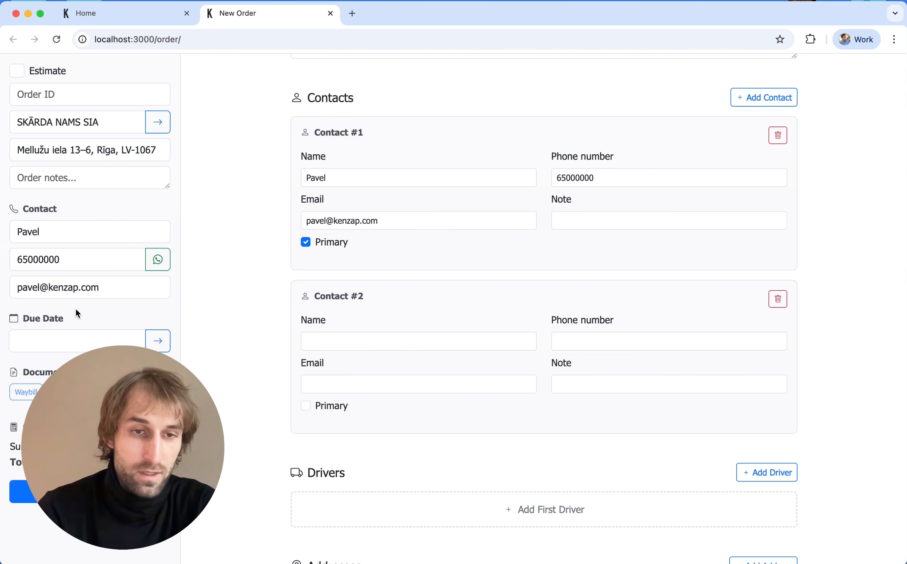
# Step: Set the order's due date to 4 April 2026 at 13:00
pyautogui.click(53, 340)
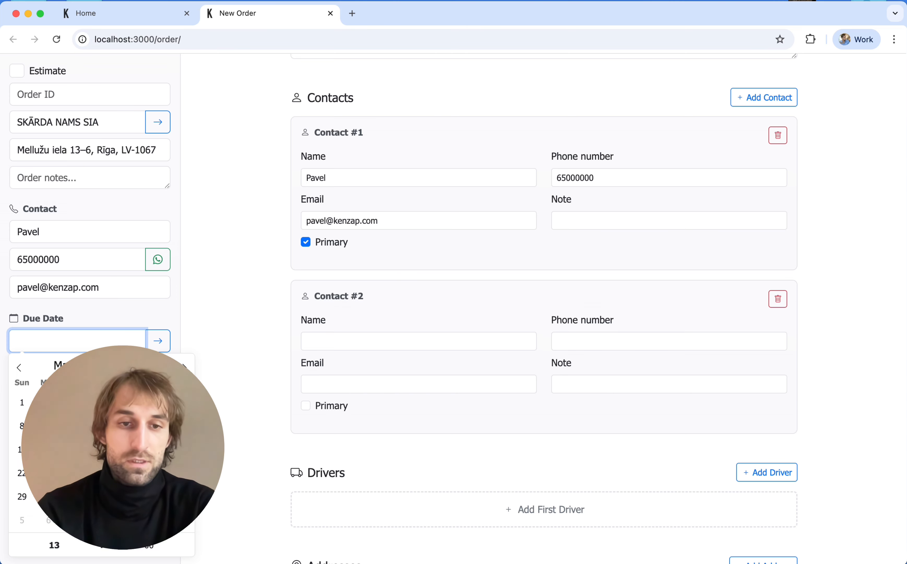
pyautogui.click(184, 367)
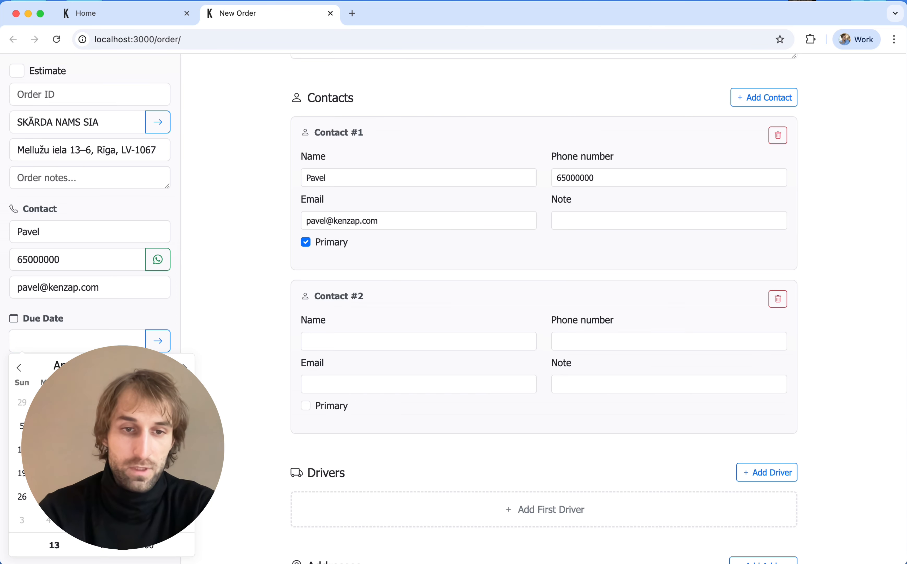
pyautogui.click(182, 402)
pyautogui.click(141, 319)
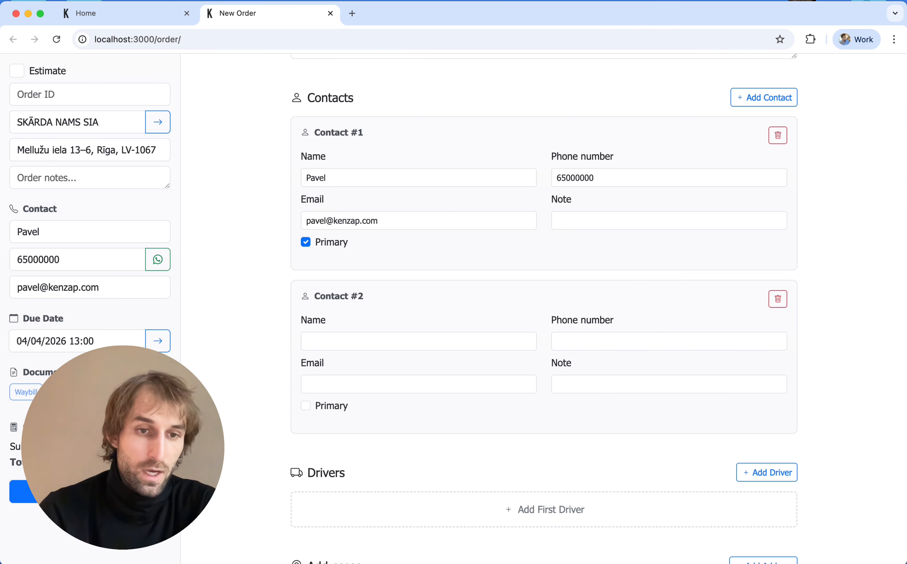
pyautogui.moveTo(164, 458)
pyautogui.mouseDown()
pyautogui.moveTo(194, 452)
pyautogui.moveTo(164, 461)
pyautogui.moveTo(149, 447)
pyautogui.moveTo(157, 461)
pyautogui.mouseUp()
pyautogui.click(164, 461)
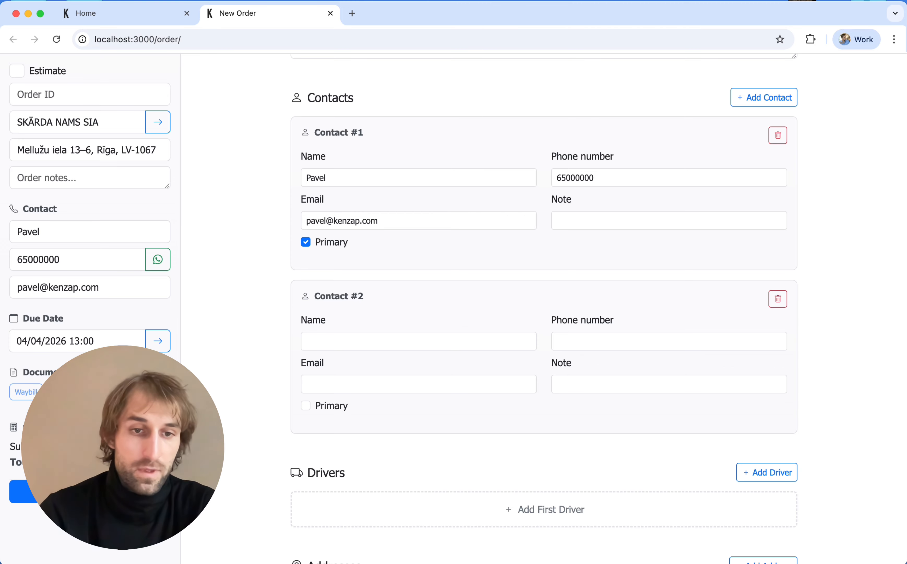
pyautogui.click(157, 340)
# Step: Add an item row: colour RR20, product Palodzes elements, width 200 mm, length 2100 mm
pyautogui.click(224, 116)
pyautogui.write('rr')
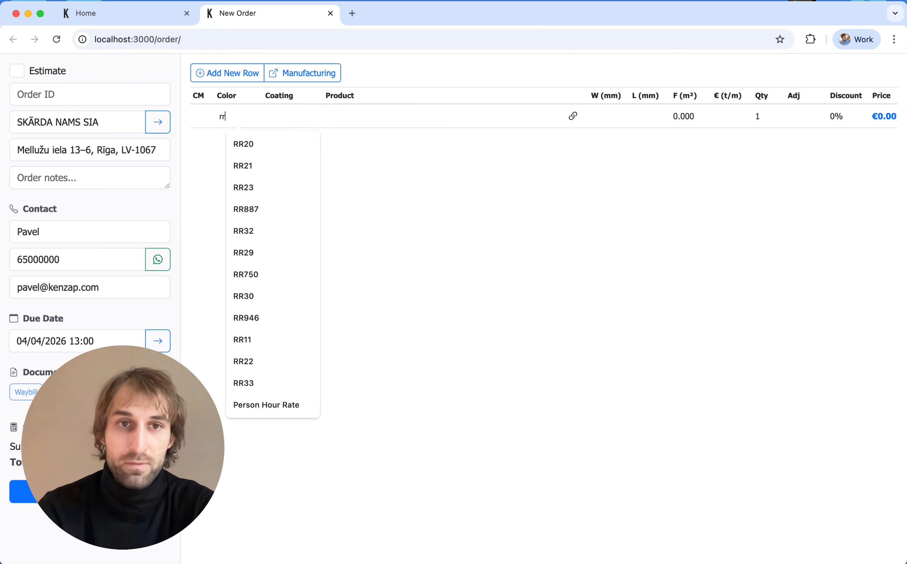
pyautogui.press('Return')
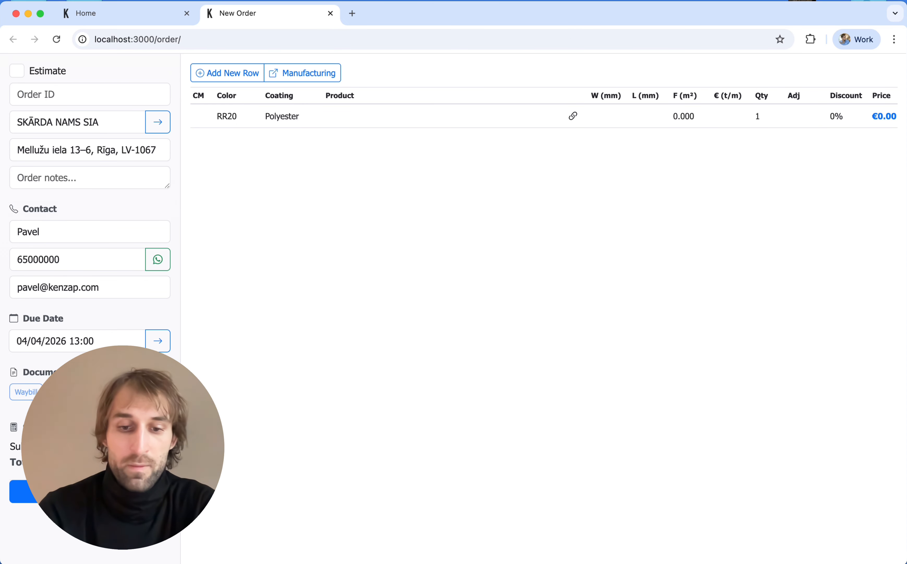
pyautogui.write('palod')
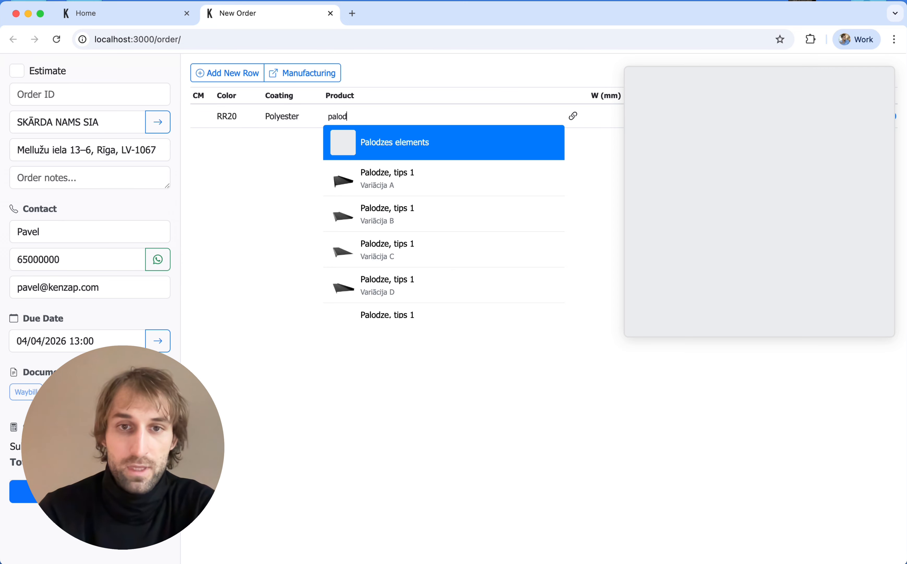
pyautogui.press('Return')
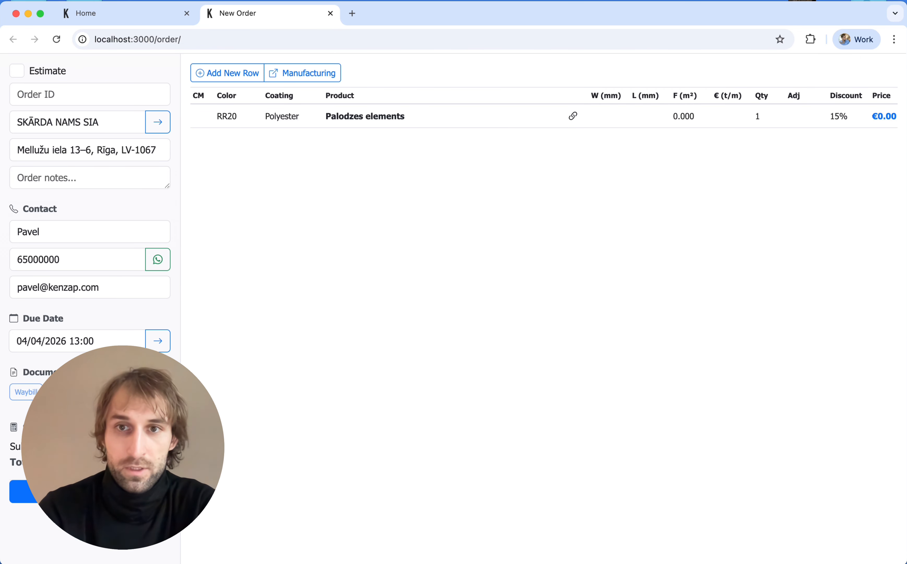
pyautogui.write('2000')
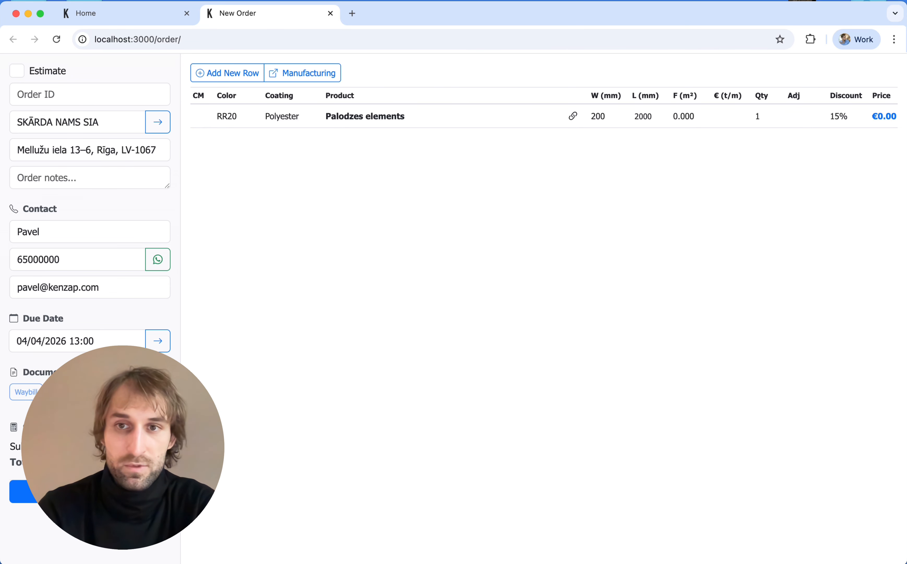
pyautogui.press('Tab')
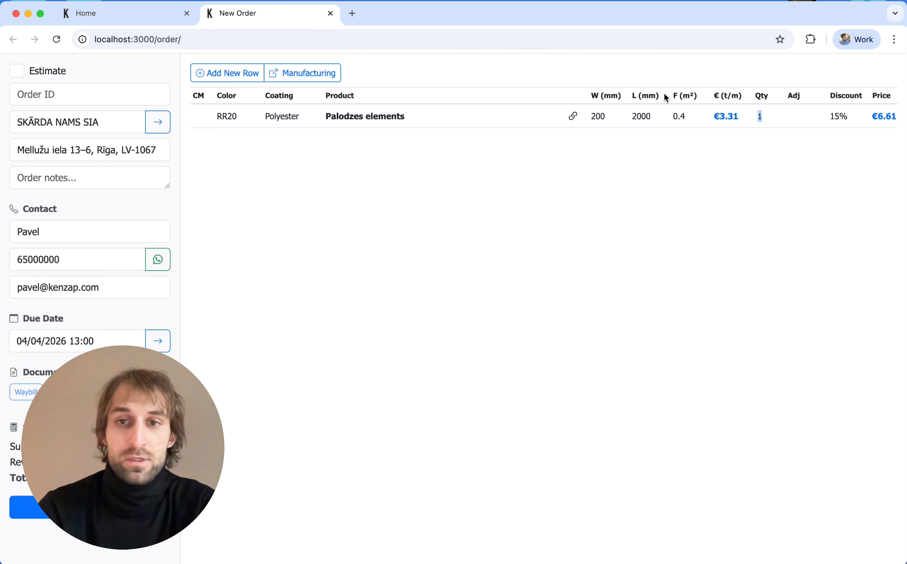
pyautogui.click(643, 114)
pyautogui.click(643, 114)
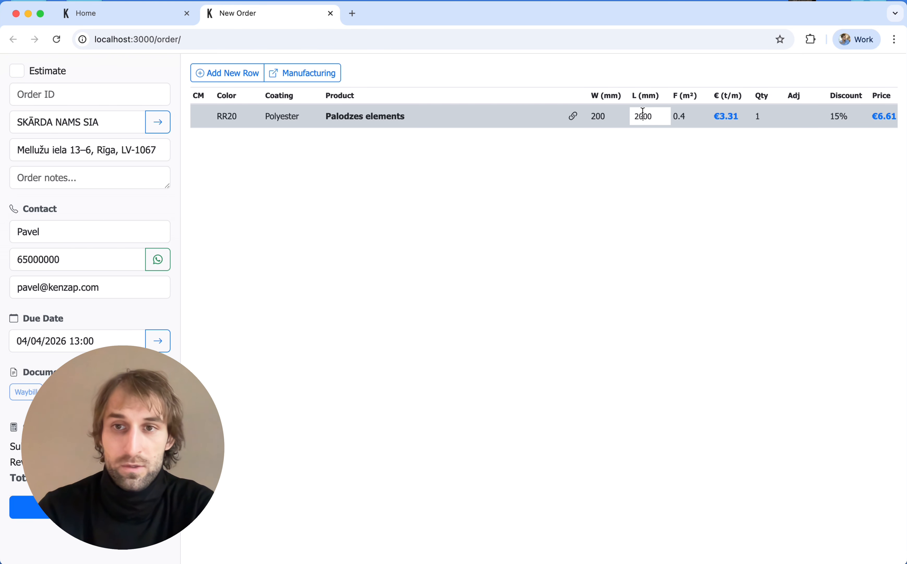
pyautogui.press('Delete')
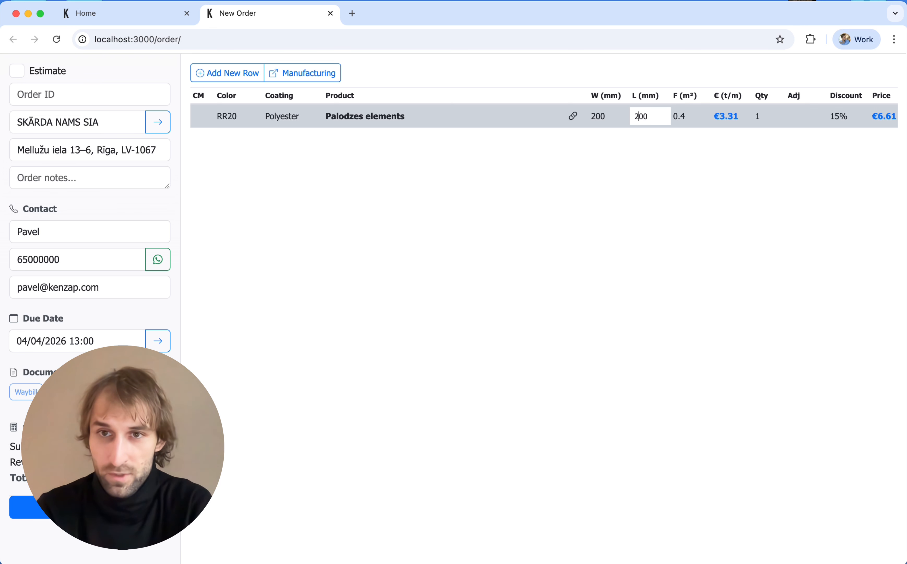
pyautogui.write('1')
pyautogui.press('Tab')
pyautogui.click(656, 117)
pyautogui.click(707, 176)
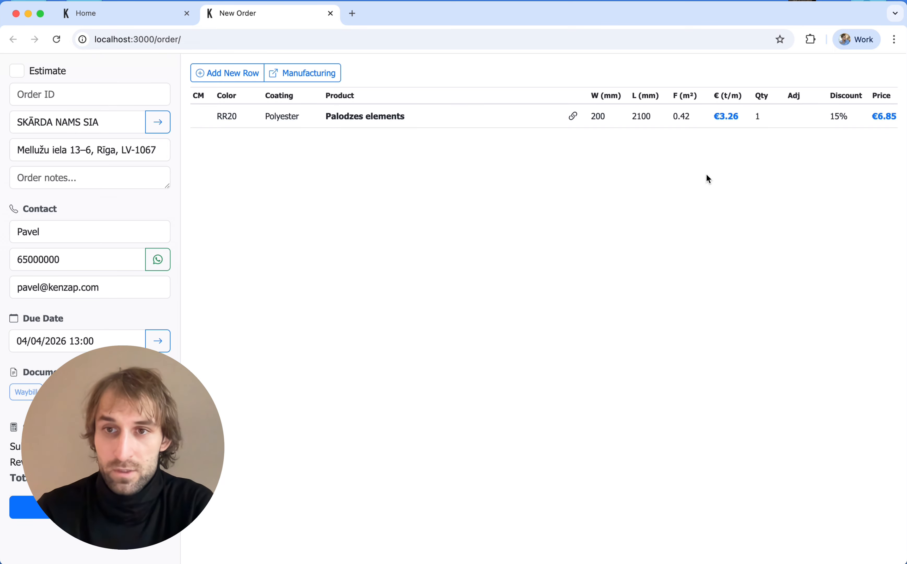
# Step: Add a second row with the 4.2x16 mm mounting screw product, leaving its width unchanged
pyautogui.hscroll(5, 746, 123)
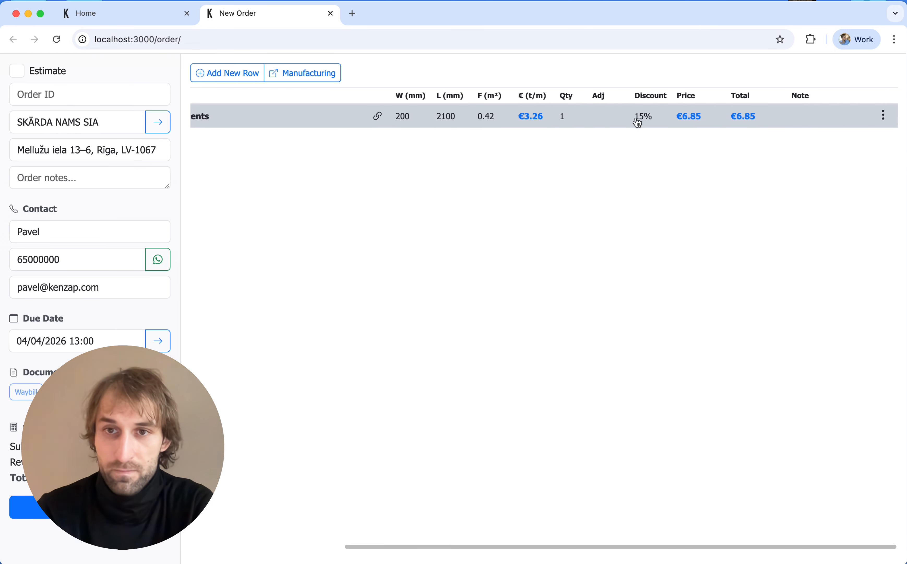
pyautogui.hscroll(-5, 645, 127)
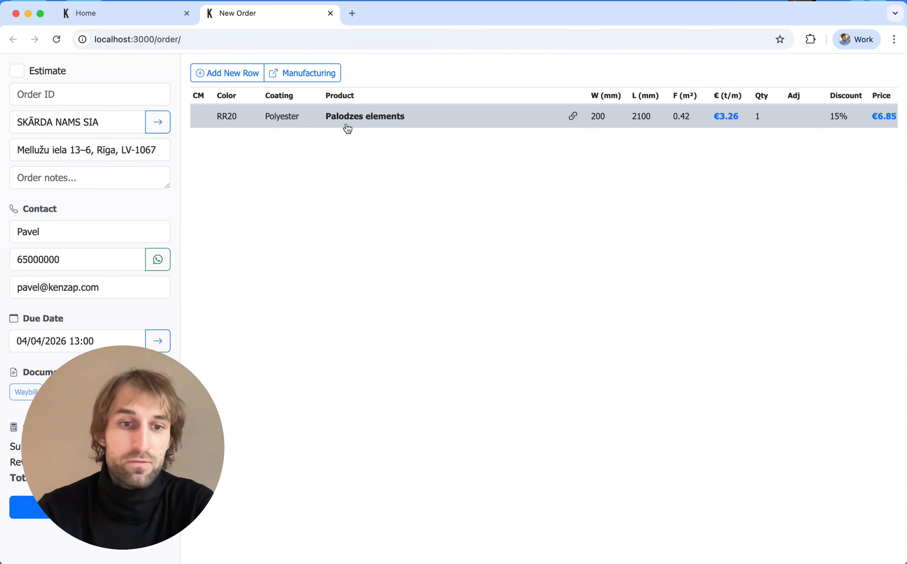
pyautogui.hscroll(5, 354, 123)
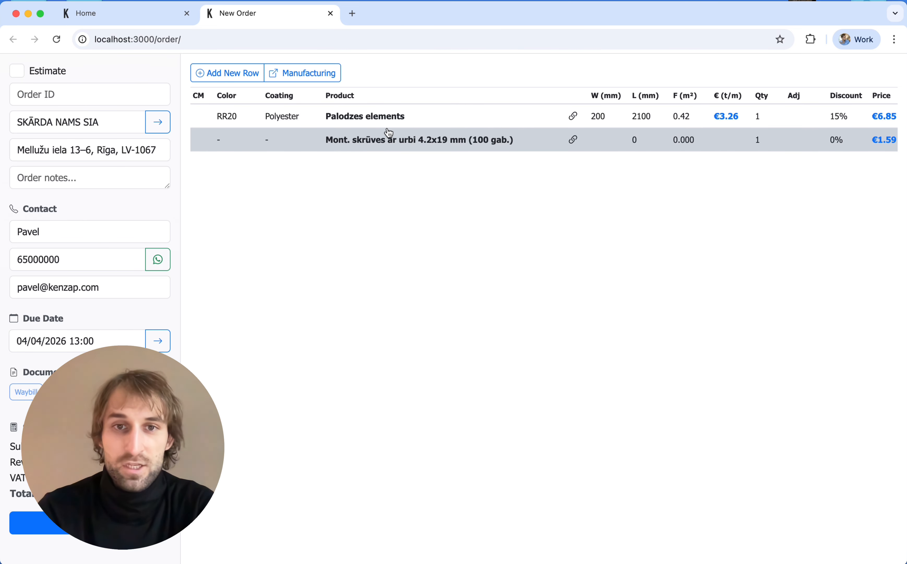
pyautogui.click(388, 132)
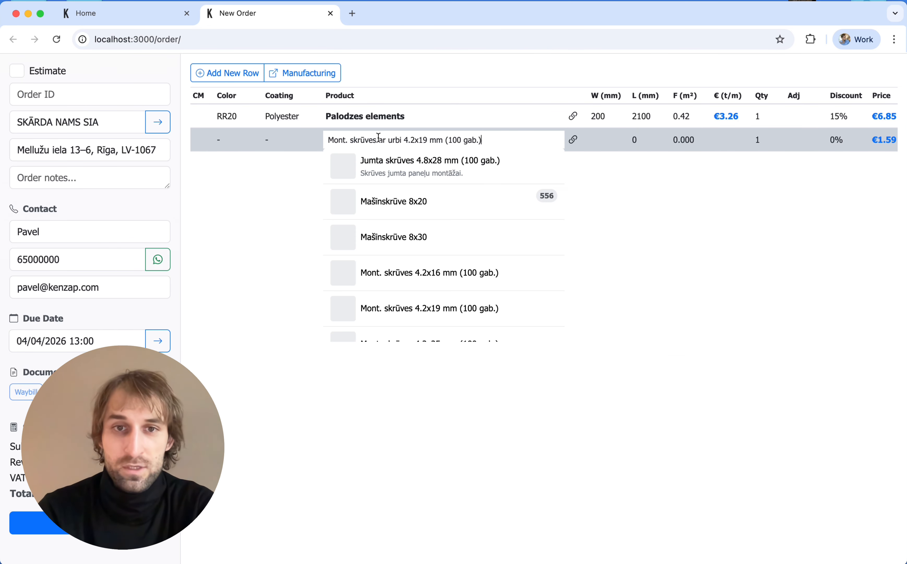
pyautogui.click(601, 139)
pyautogui.click(645, 183)
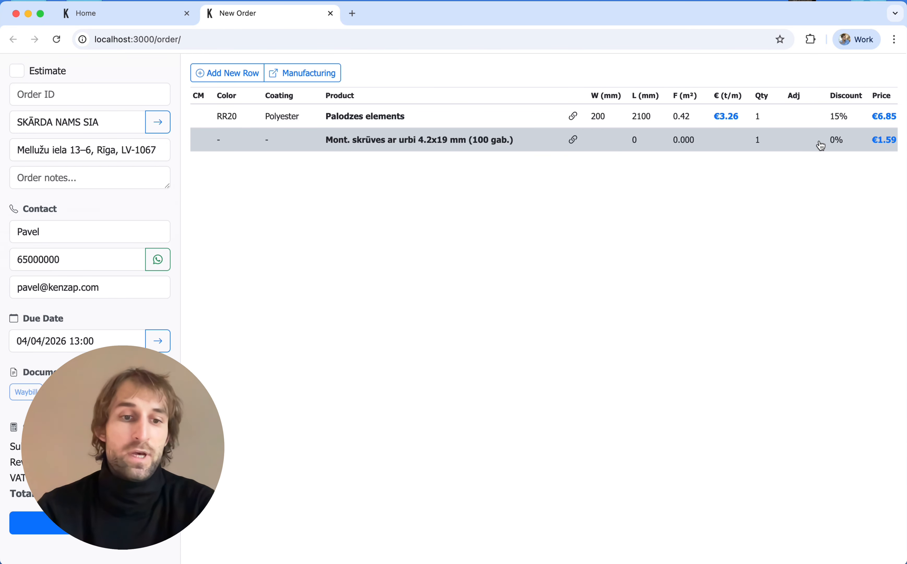
pyautogui.hscroll(5, 820, 145)
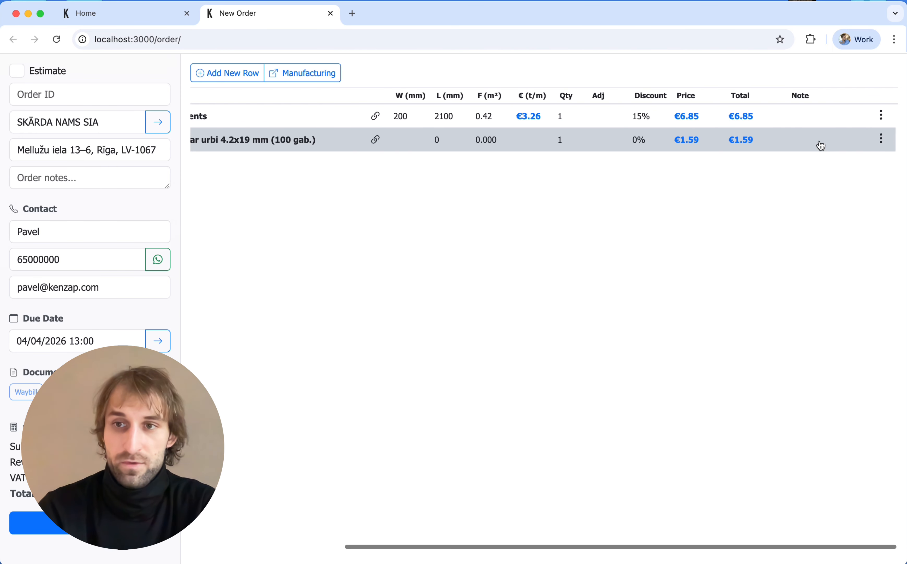
pyautogui.hscroll(-5, 775, 148)
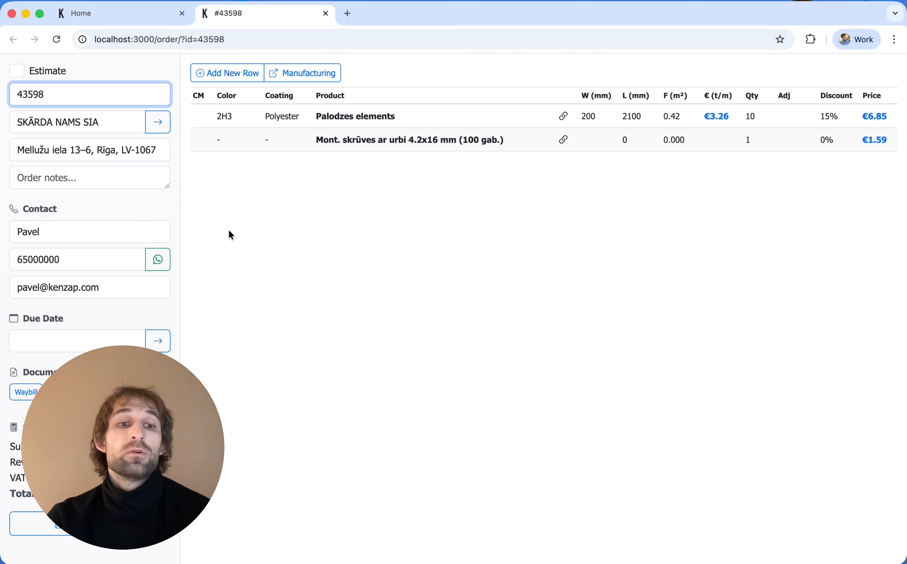
# Step: From the dashboard go to Warehouse > Metal, filter to Polyester and open the 2H3 cutting list
pyautogui.click(91, 17)
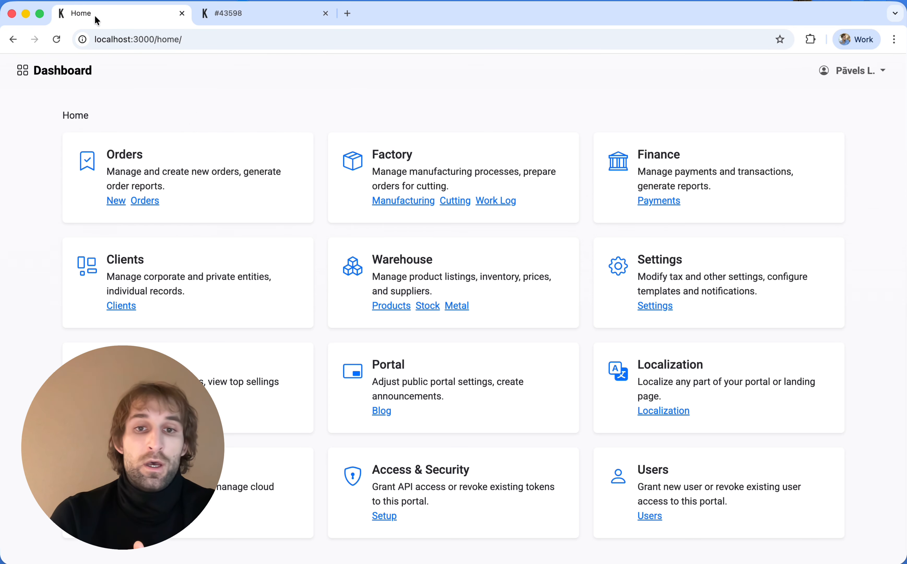
pyautogui.click(455, 201)
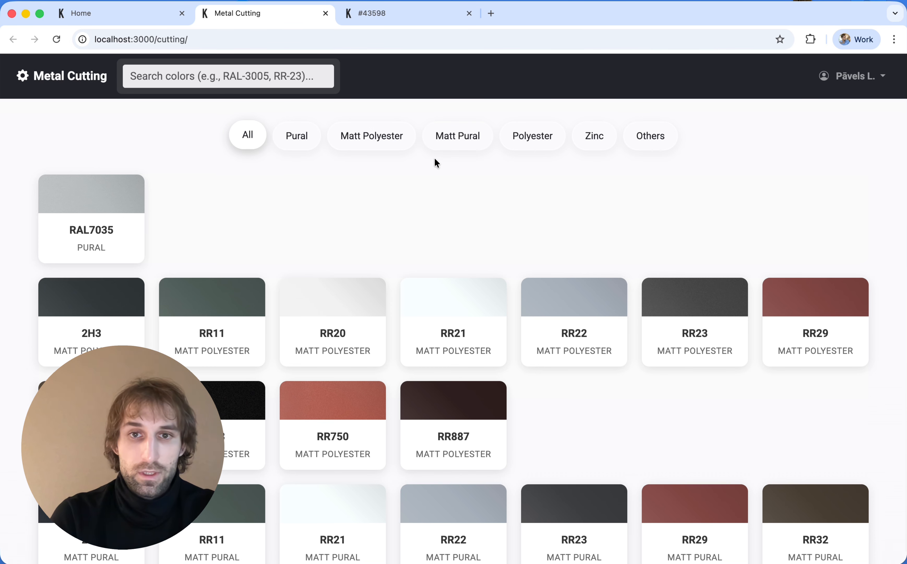
pyautogui.click(519, 145)
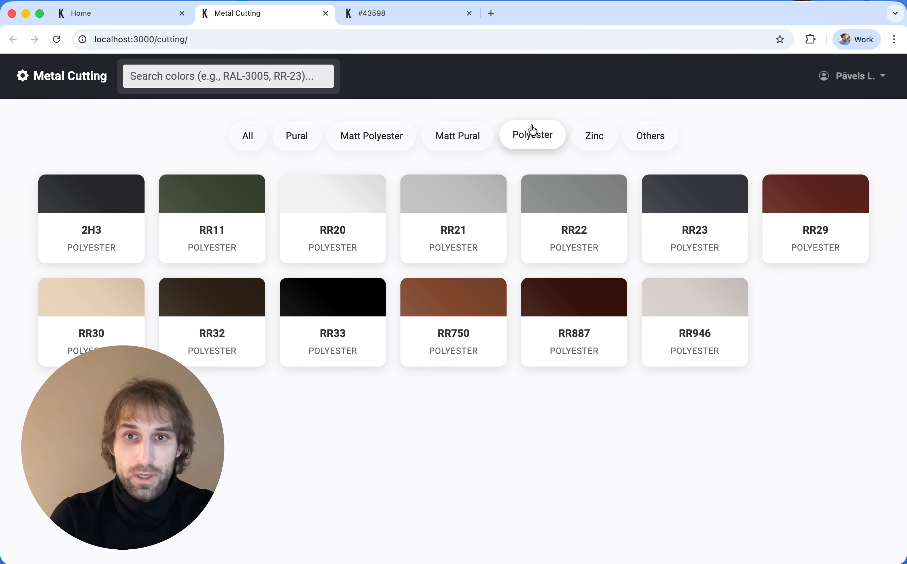
pyautogui.click(71, 212)
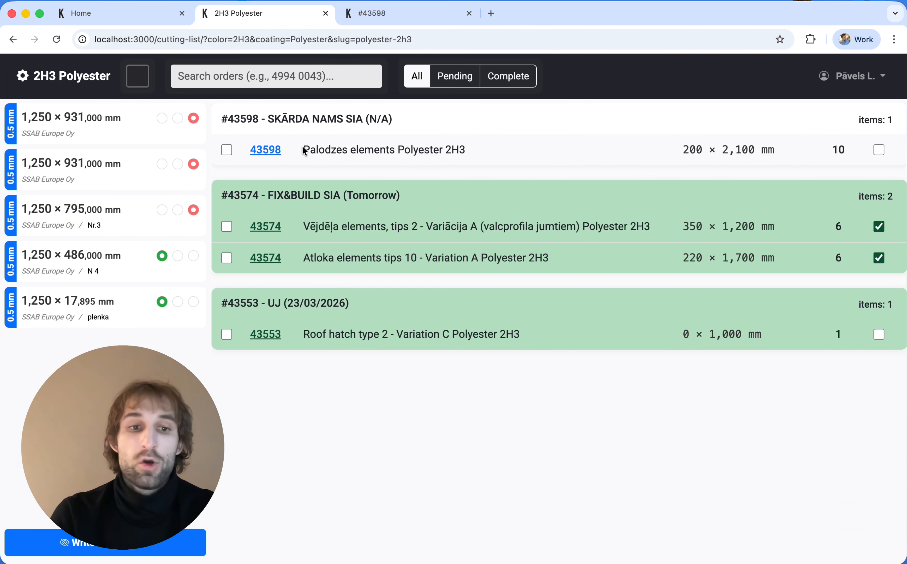
# Step: Tick order 43598's Palodzes elements row and open the 1250 × 931,000 mm coil's cutting plan
pyautogui.click(228, 151)
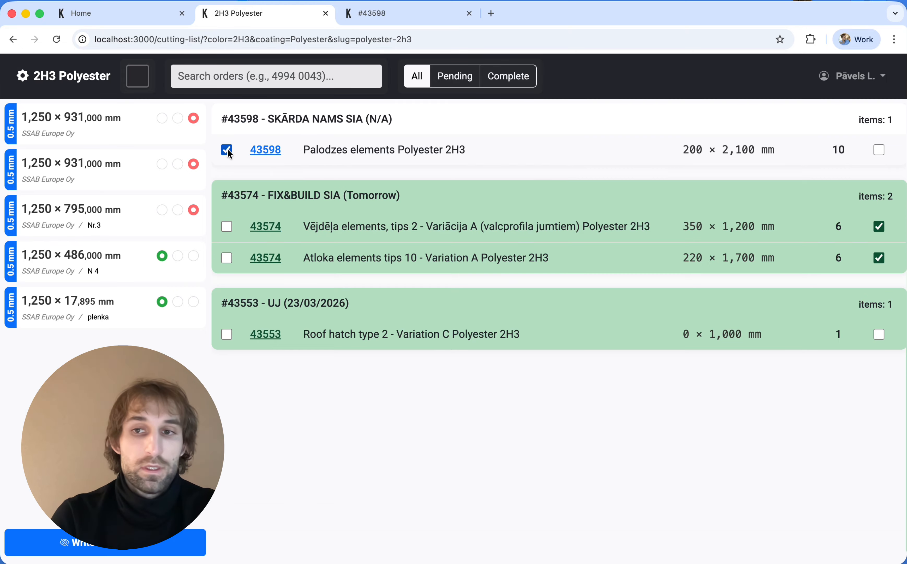
pyautogui.click(78, 170)
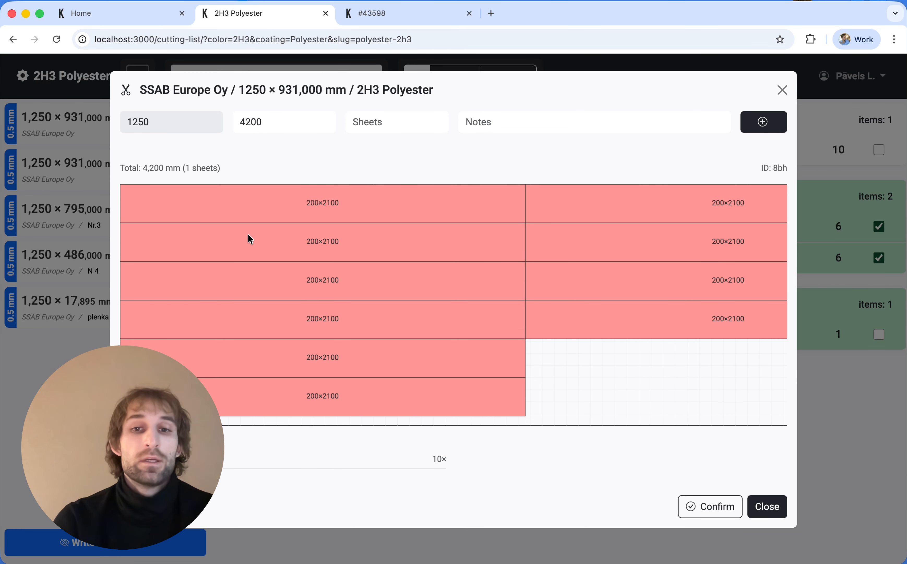
# Step: Add one 1250 × 4200 mm sheet to the cutting plan and confirm the cut
pyautogui.click(389, 118)
pyautogui.write('1')
pyautogui.press('Return')
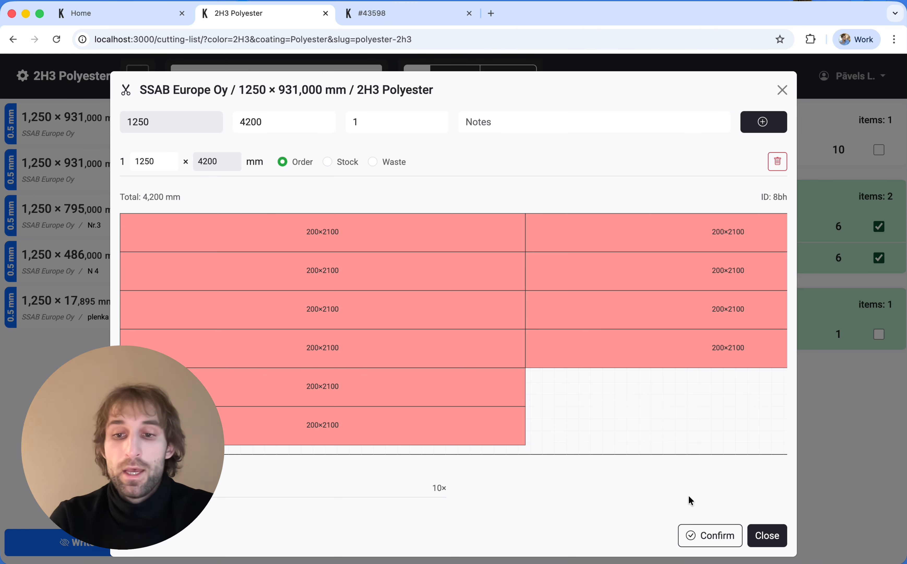
pyautogui.click(701, 538)
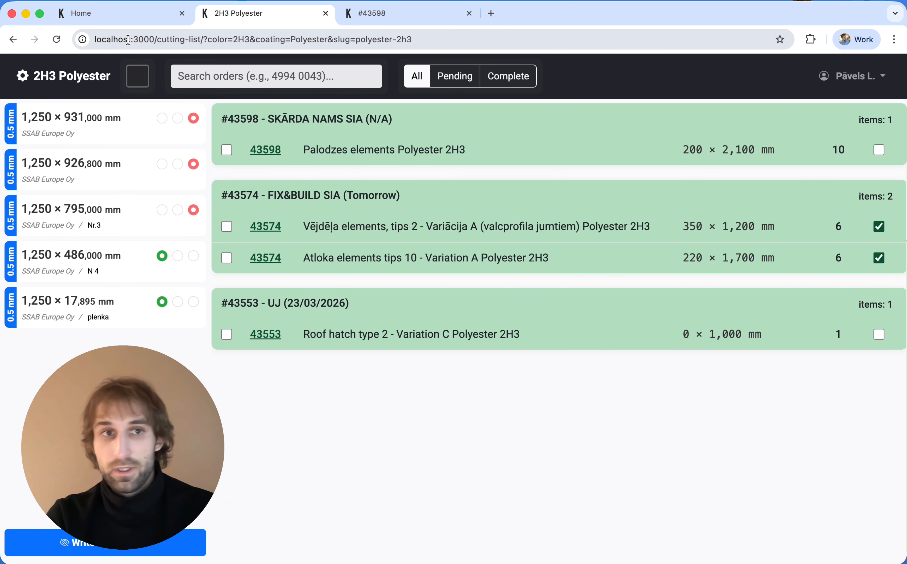
# Step: Open Manufacturing from the dashboard, expand order 4 3598 and start a work entry for Palodzes elements
pyautogui.click(112, 13)
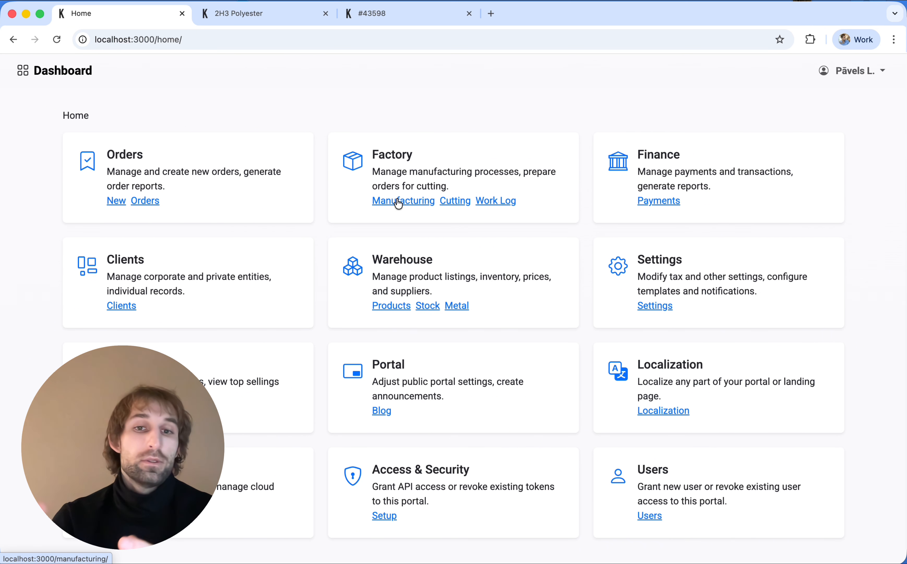
pyautogui.click(398, 202)
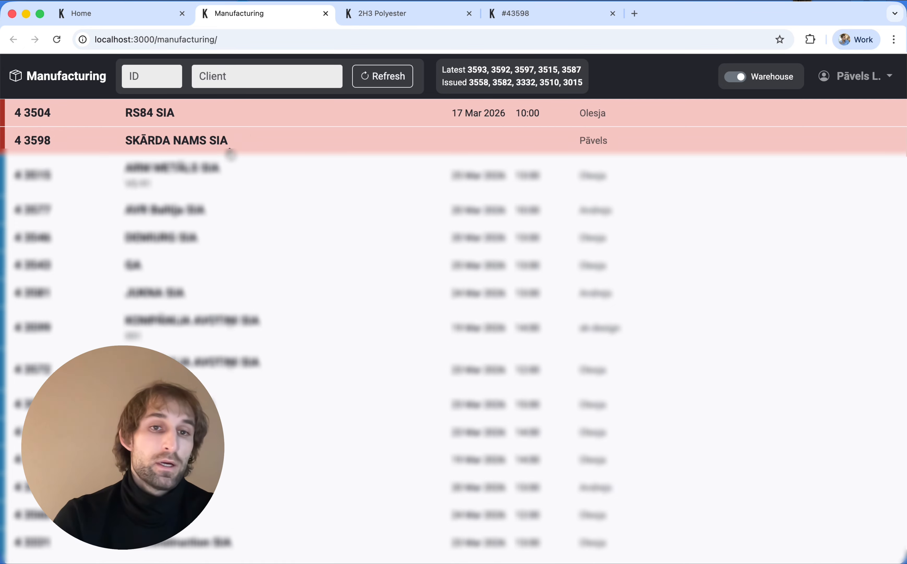
pyautogui.click(223, 152)
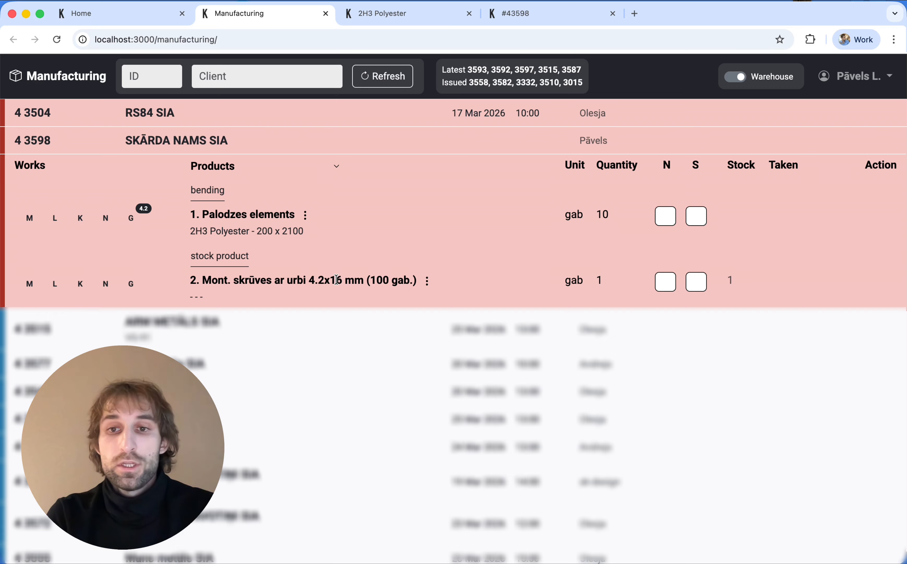
pyautogui.click(53, 212)
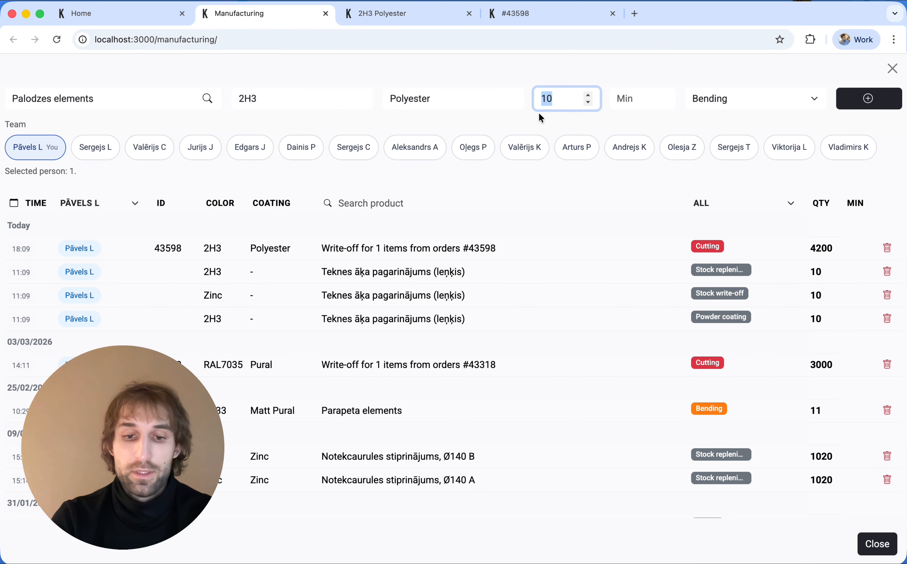
# Step: Enter quantity 50 in the Palodzes elements work-log form and add the entry
pyautogui.write('50')
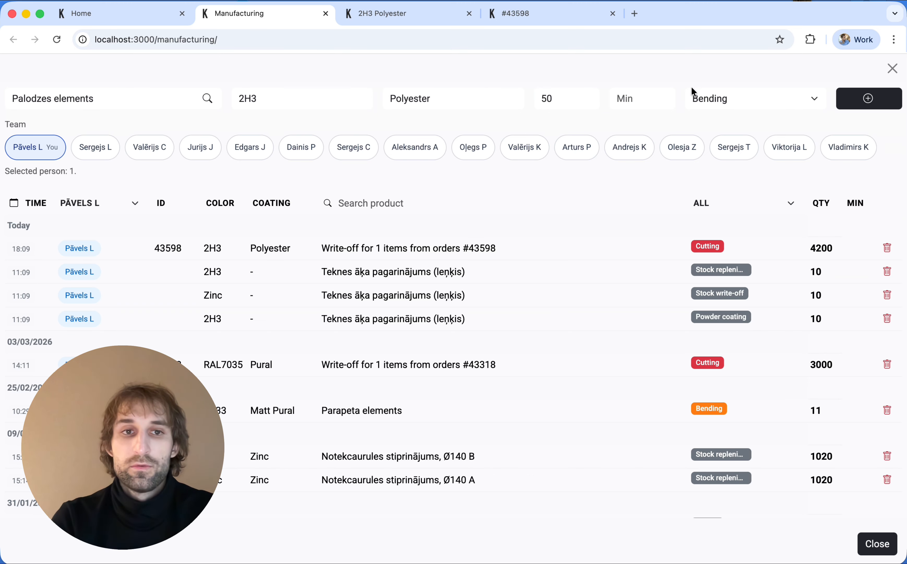
pyautogui.click(865, 101)
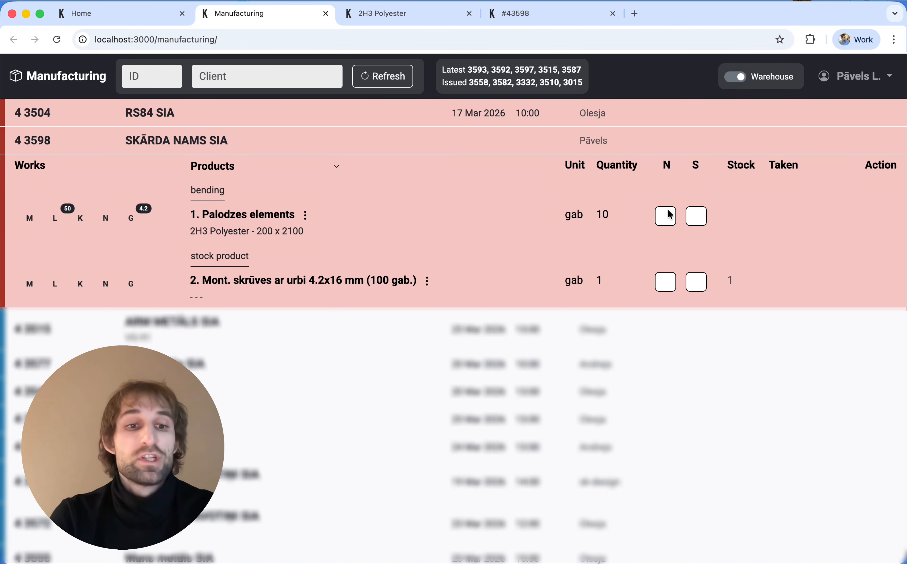
# Step: Mark the Palodzes elements item and the screw pack ready, then issue order 43598
pyautogui.click(698, 218)
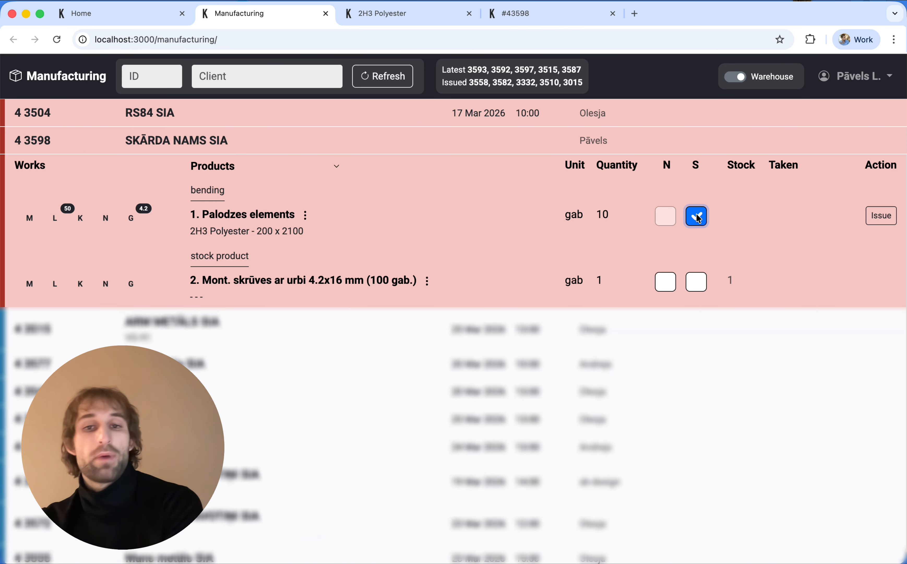
pyautogui.click(666, 286)
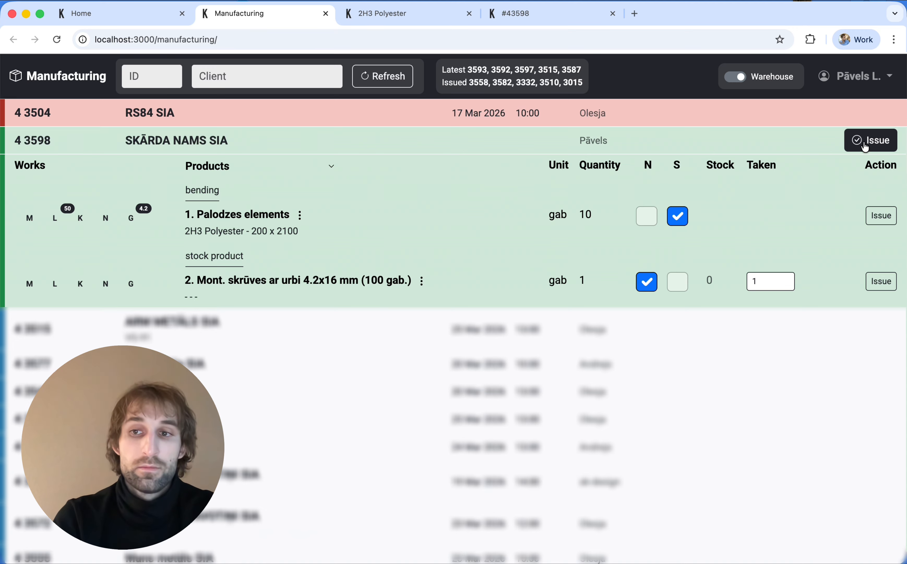
pyautogui.click(865, 148)
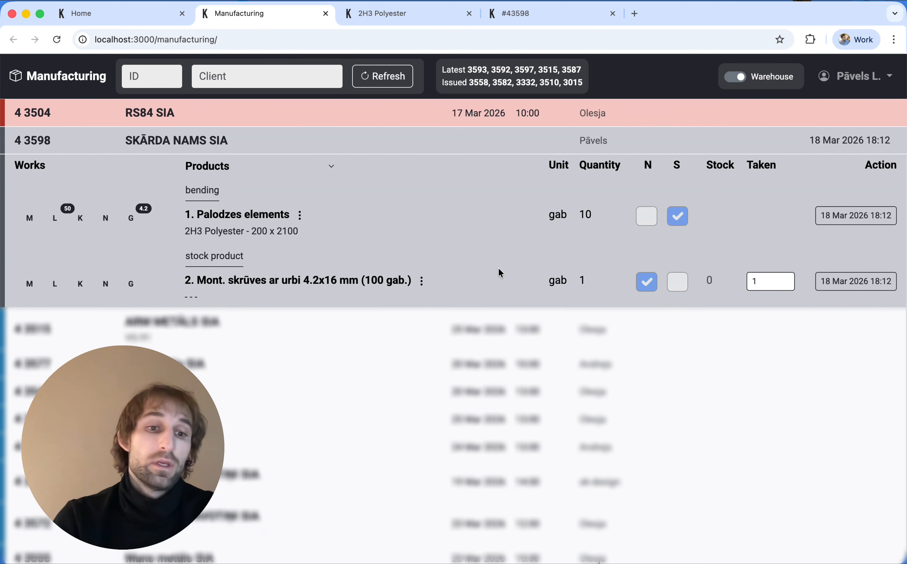
# Step: Refresh the manufacturing order list and filter it by client 'ska'
pyautogui.click(381, 78)
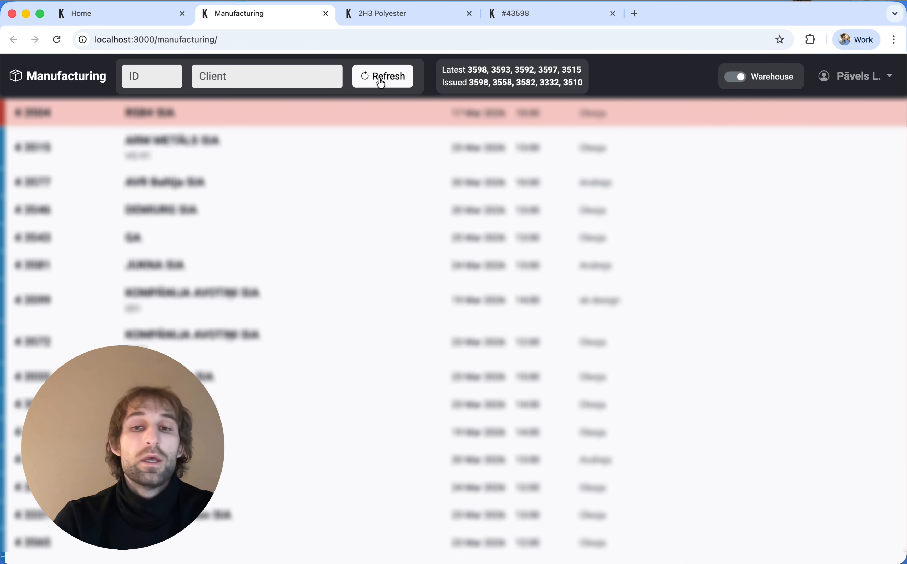
pyautogui.click(381, 81)
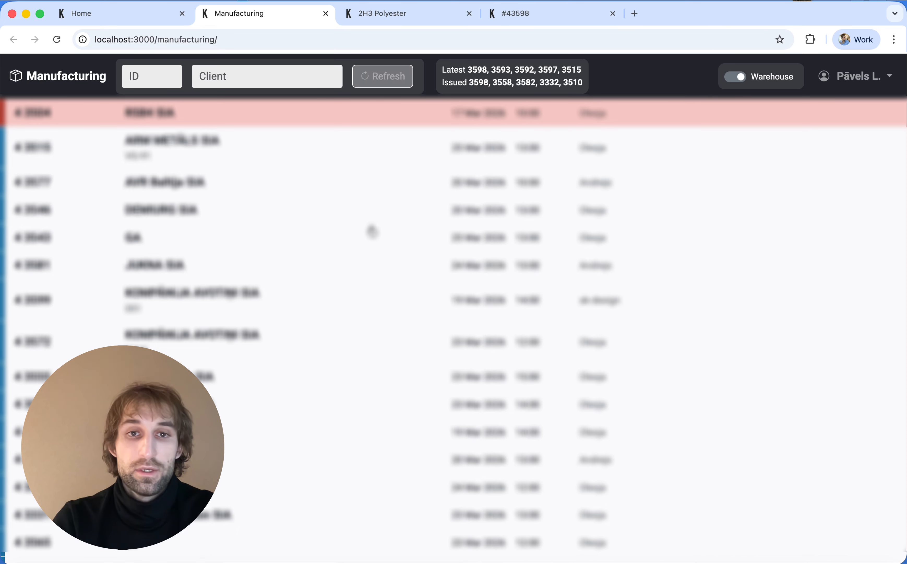
pyautogui.scroll(-20, 372, 231)
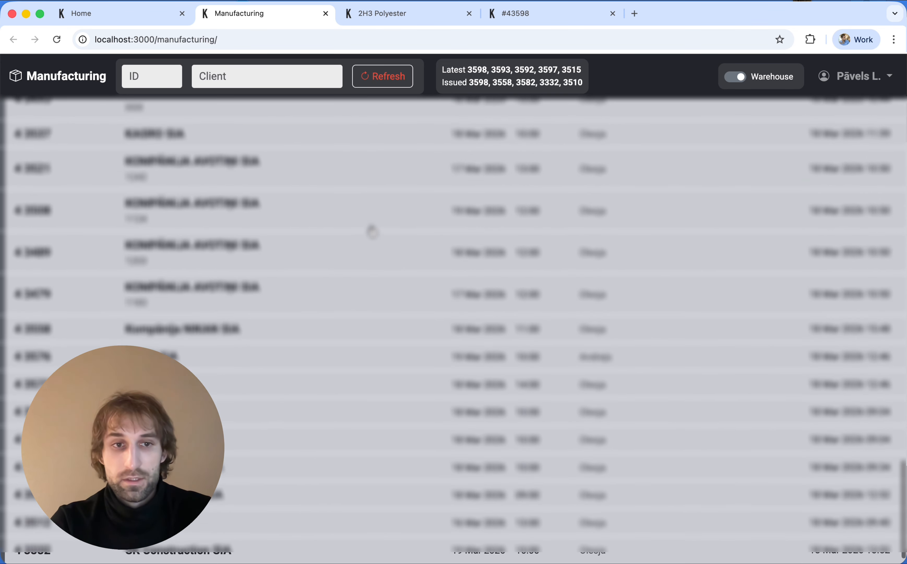
pyautogui.click(209, 76)
pyautogui.write('ska')
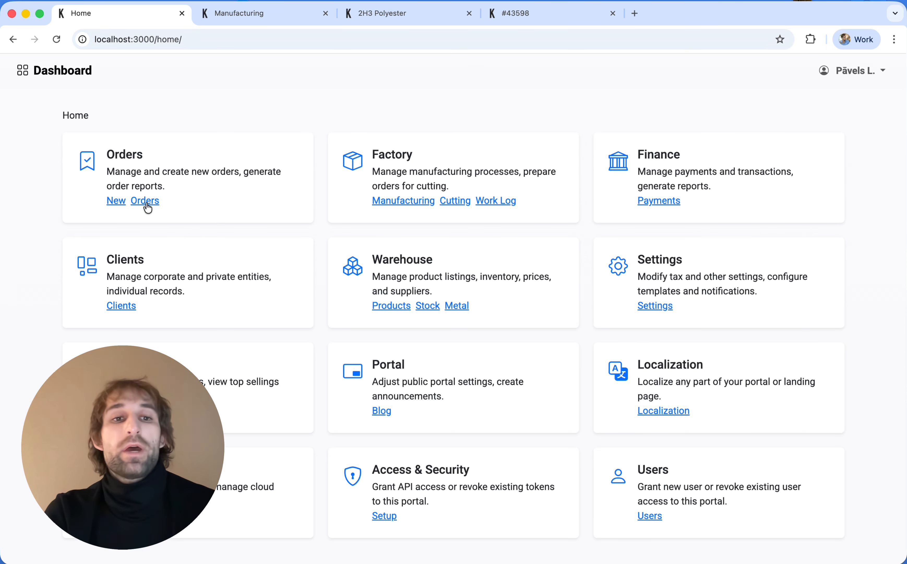
# Step: Open the orders list, leave the type filter unchanged, and open order 43598's detail page
pyautogui.click(145, 200)
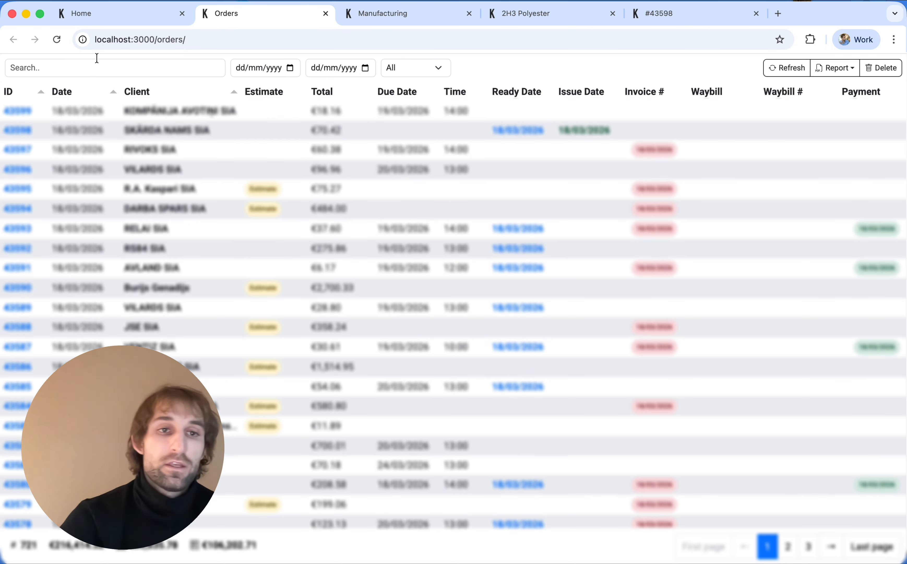
pyautogui.click(78, 71)
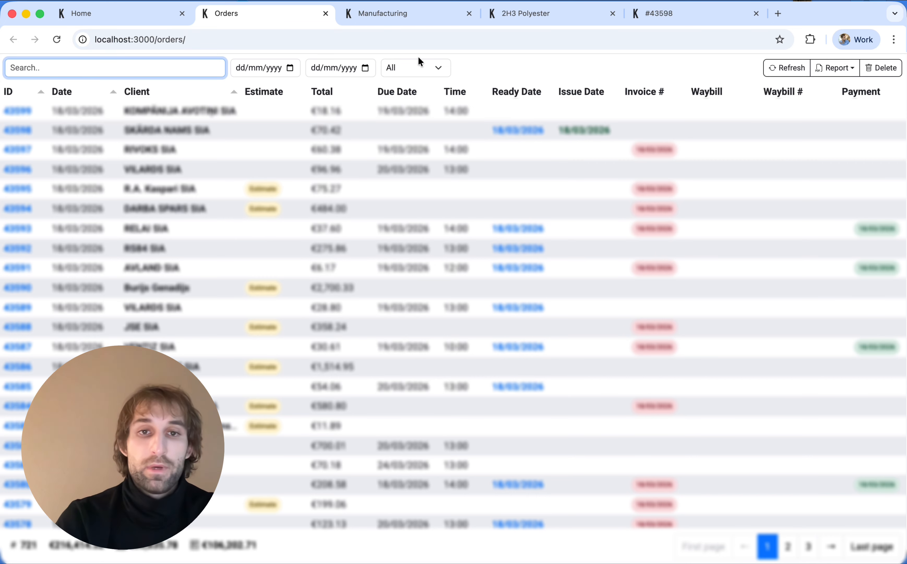
pyautogui.click(415, 64)
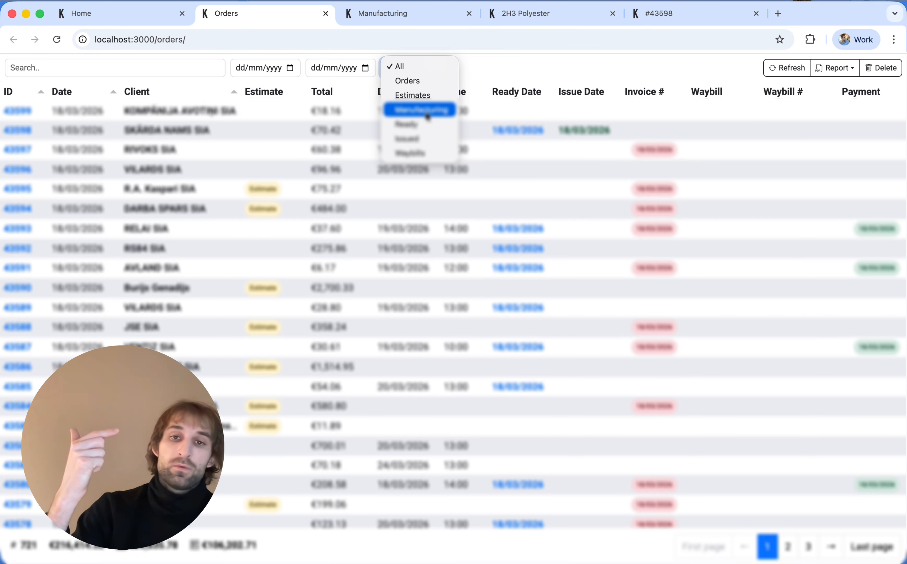
pyautogui.click(509, 66)
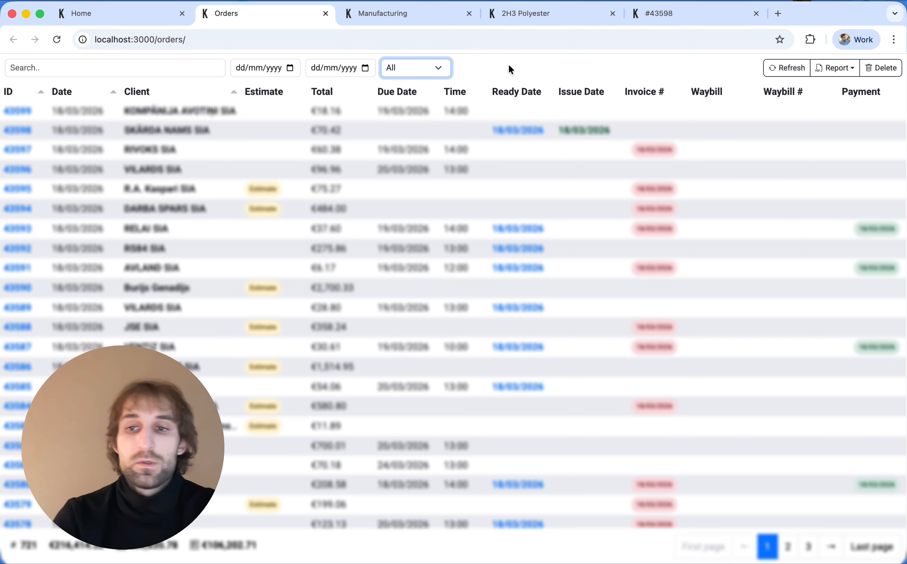
pyautogui.click(292, 134)
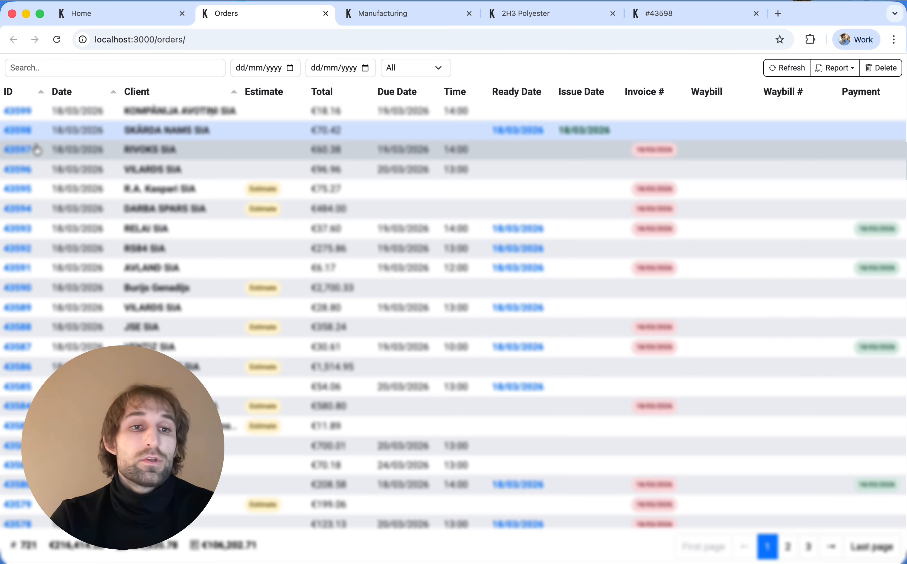
pyautogui.click(20, 129)
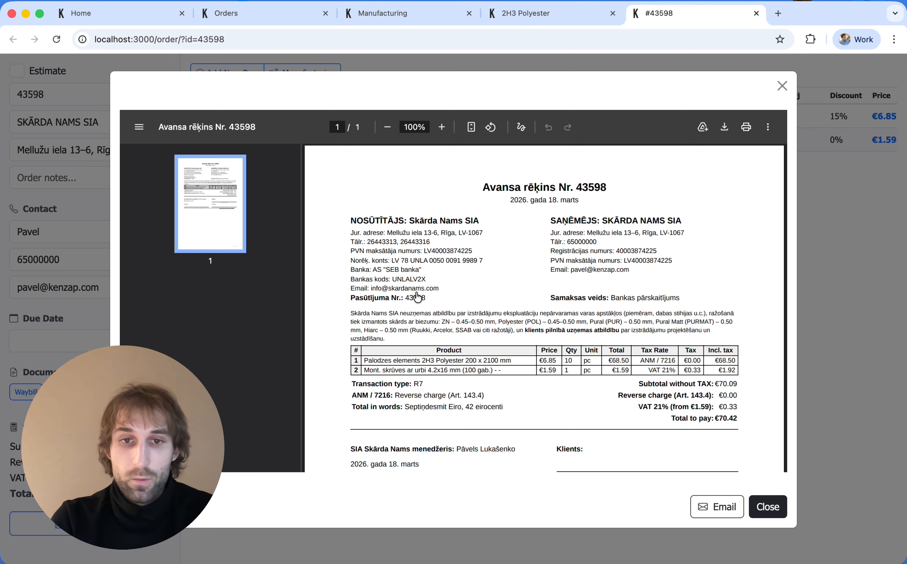
# Step: Email order 43598's advance invoice to the order's contact and confirm sending
pyautogui.moveTo(443, 313); pyautogui.dragTo(343, 229)
pyautogui.click(334, 264)
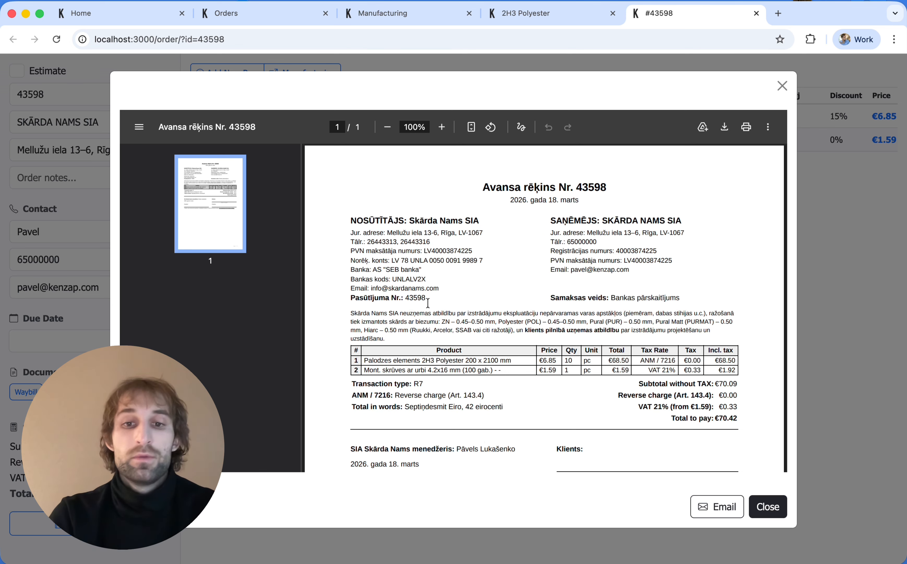
pyautogui.scroll(-3, 428, 302)
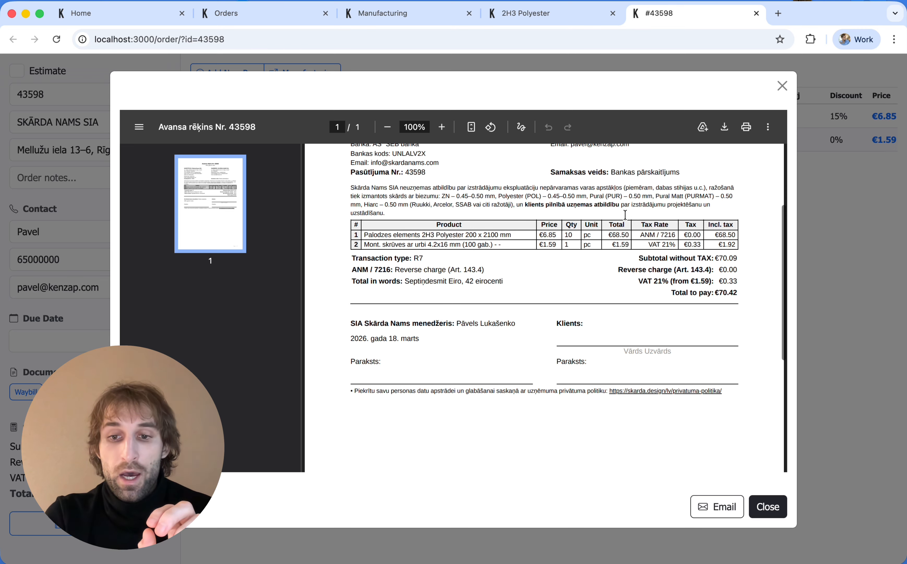
pyautogui.click(713, 515)
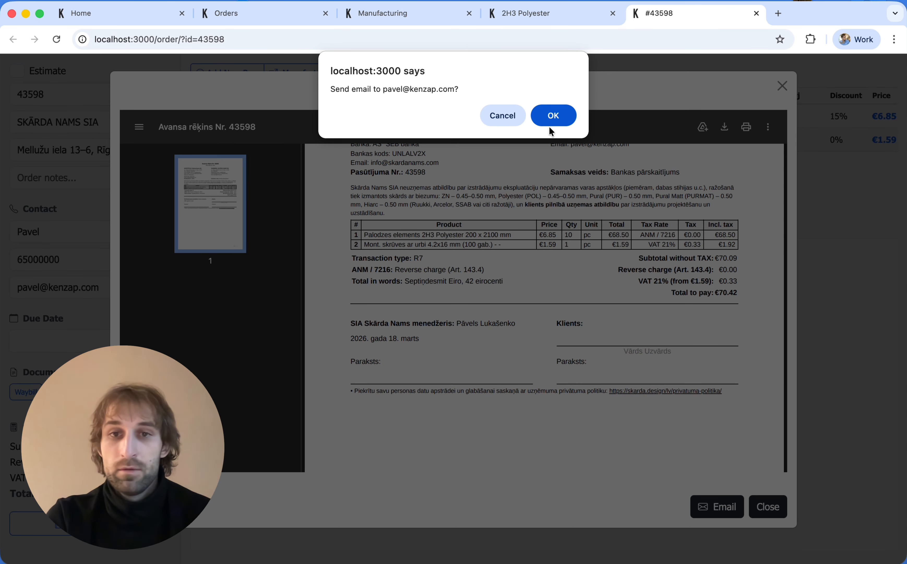
pyautogui.click(547, 118)
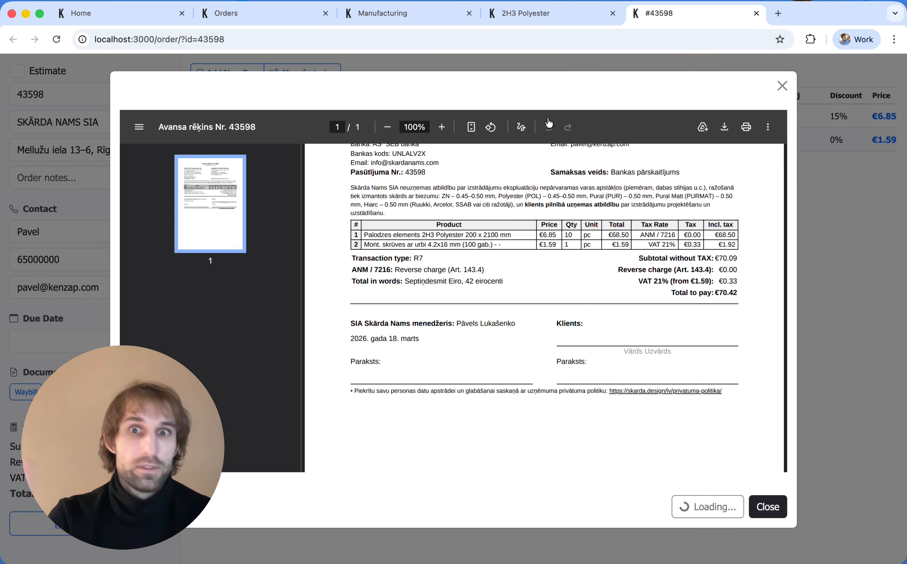
# Step: Open Gmail in a new browser tab
pyautogui.click(778, 14)
pyautogui.write('gmail')
pyautogui.press('Return')
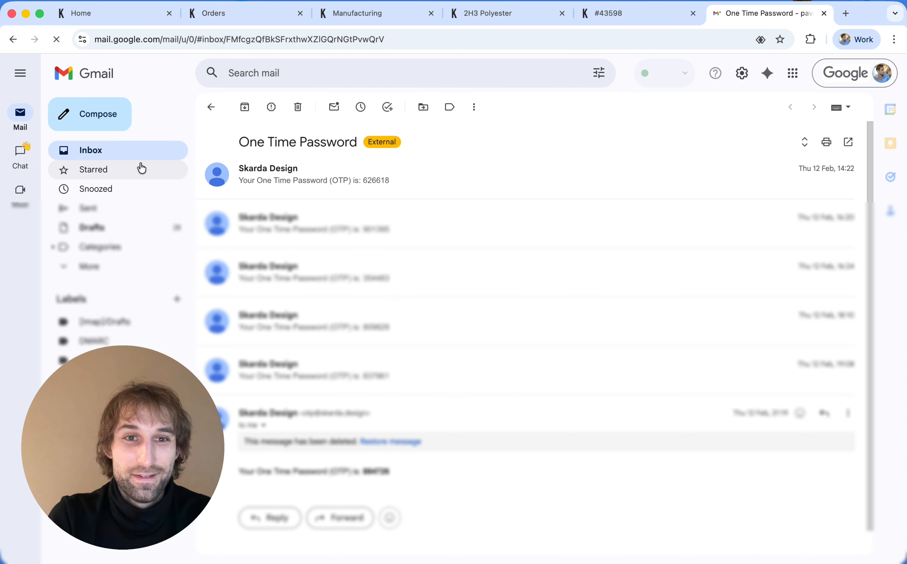
# Step: Find the Invoice #43598 email in Gmail, view its PDF attachment, then return to the order tab
pyautogui.click(105, 149)
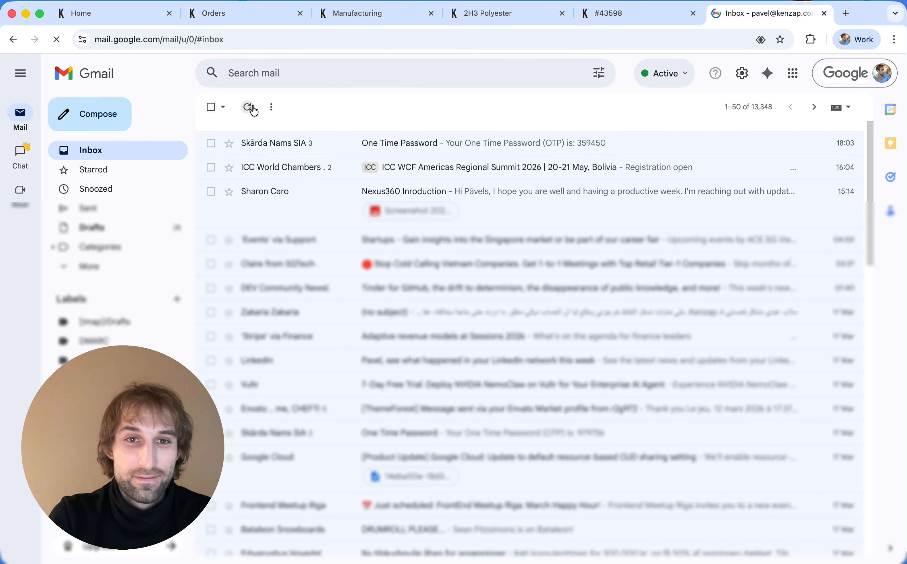
pyautogui.click(248, 107)
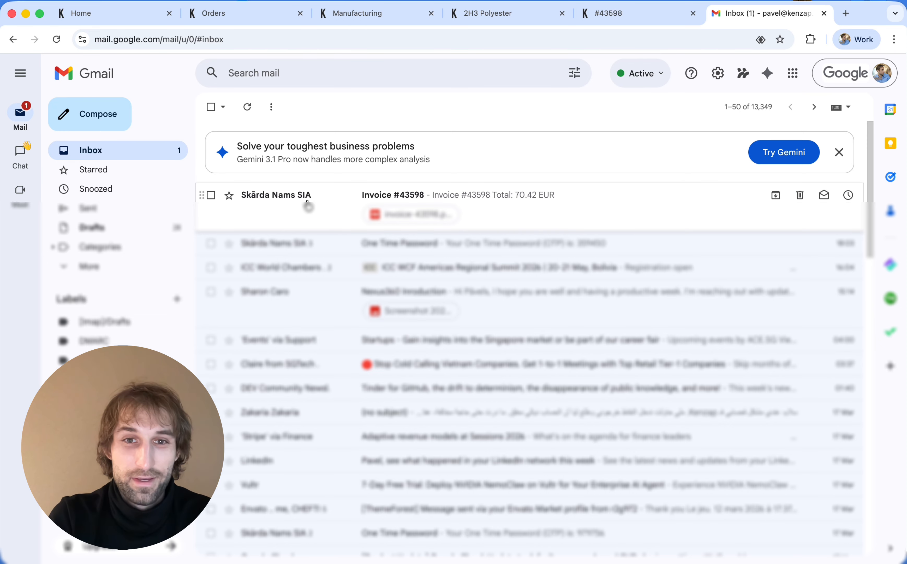
pyautogui.click(276, 203)
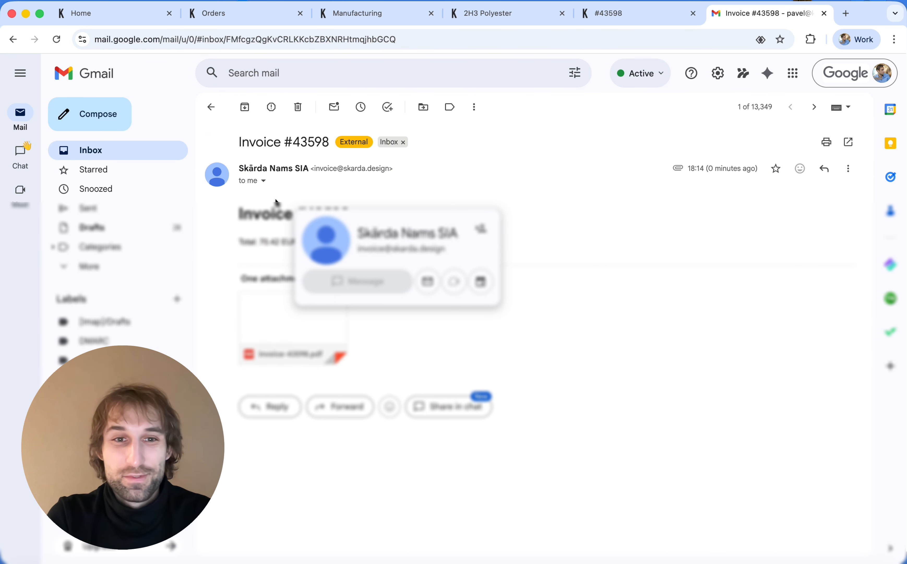
pyautogui.click(299, 306)
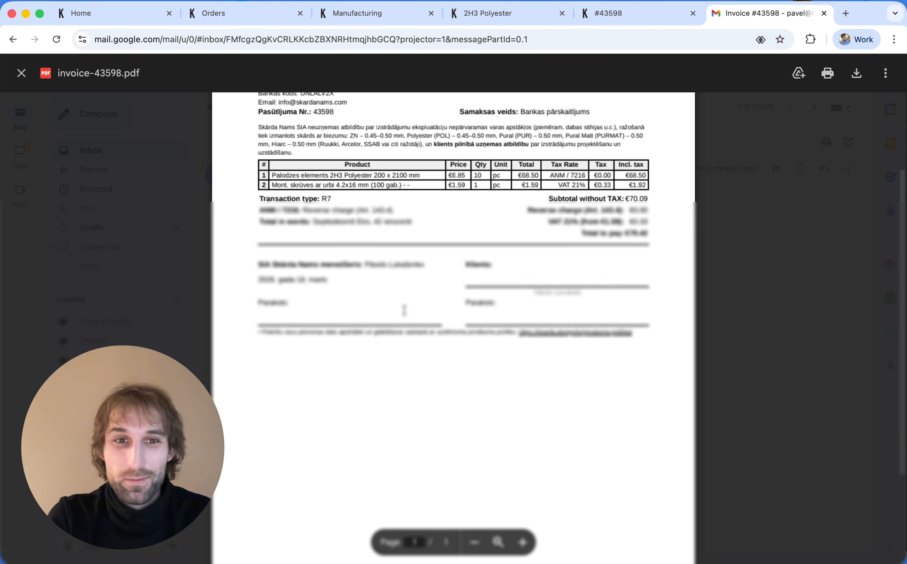
pyautogui.scroll(-5, 405, 310)
pyautogui.press('Escape')
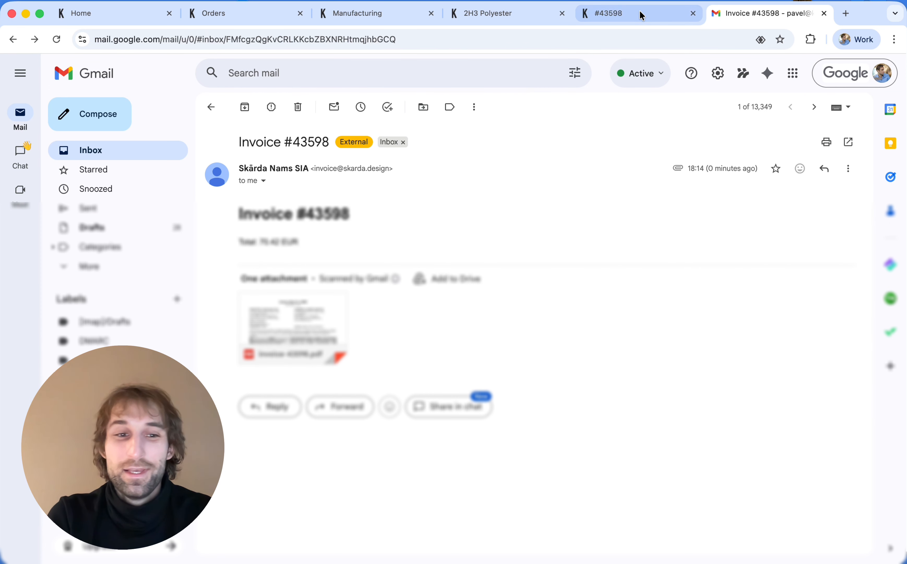
pyautogui.click(642, 15)
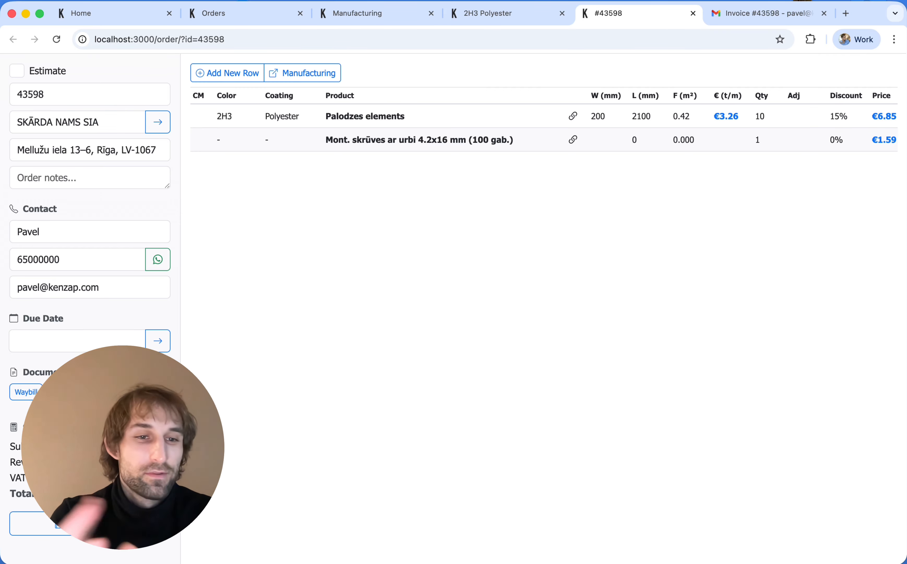
# Step: Preview order 43598's production list (Ražošanas saraksts), close it, and return to Home
pyautogui.click(108, 392)
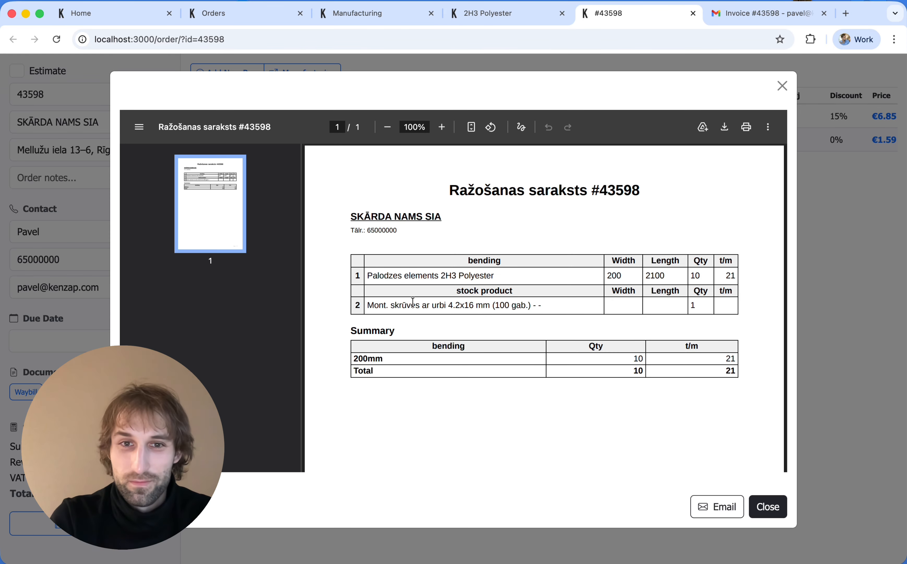
pyautogui.click(782, 87)
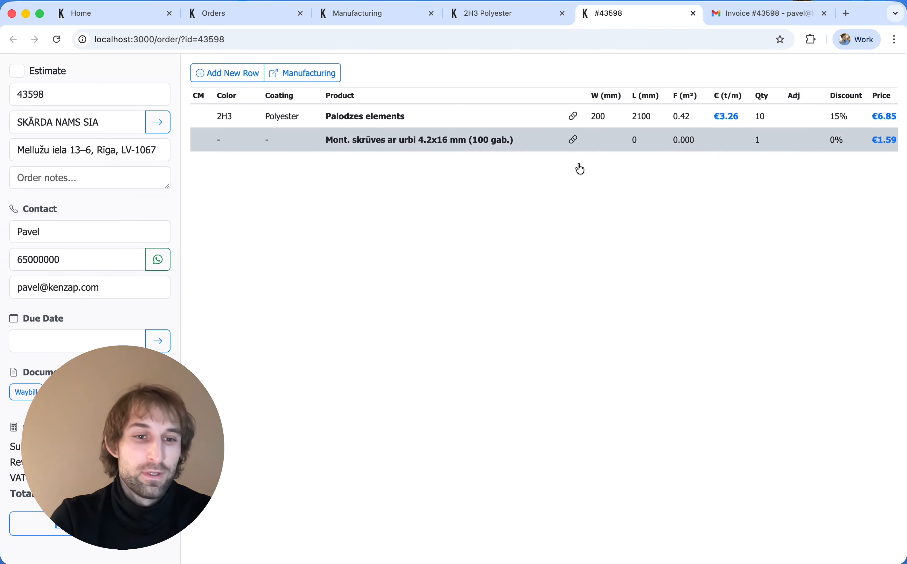
pyautogui.press('super+1')
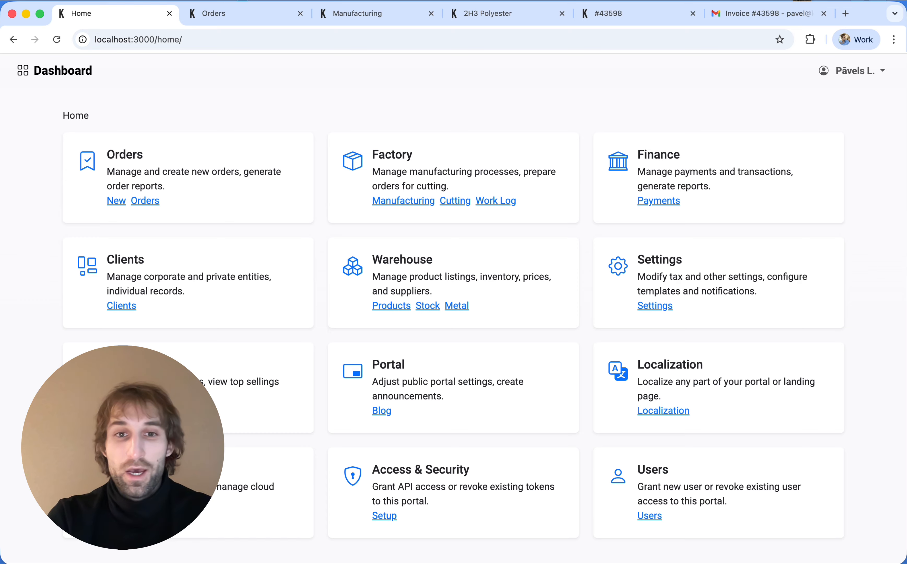
# Step: In Payments, give order 43573 a paid date and a paid amount of €50.00
pyautogui.click(648, 201)
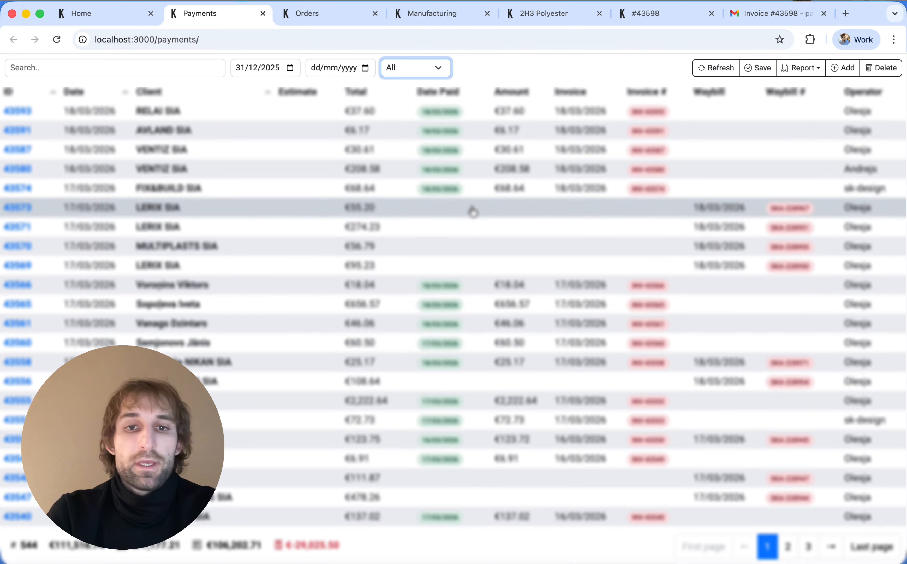
pyautogui.doubleClick(437, 217)
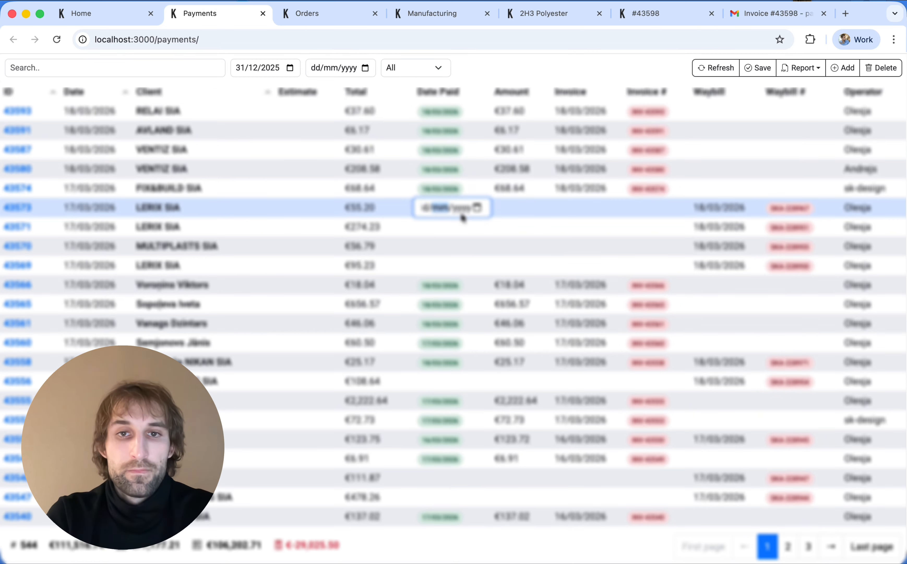
pyautogui.click(477, 208)
pyautogui.click(460, 303)
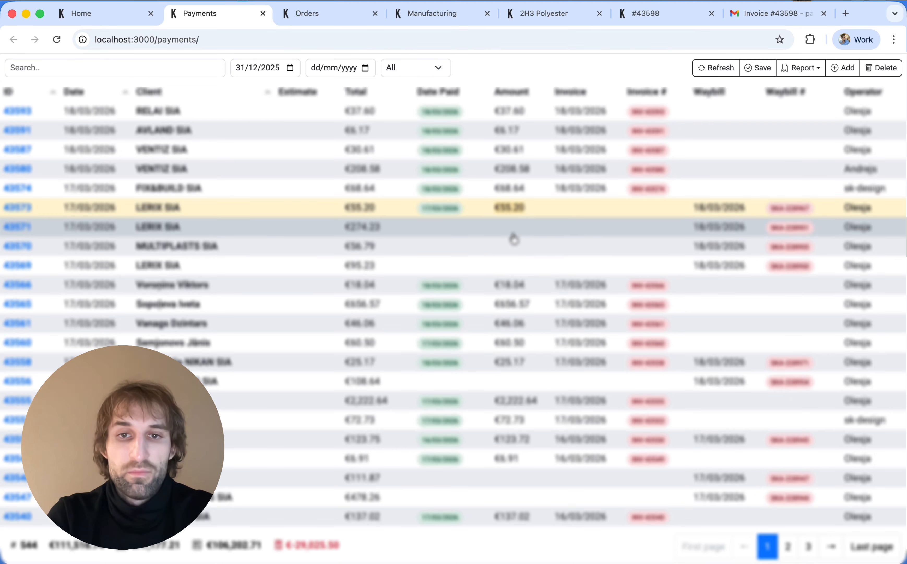
pyautogui.doubleClick(514, 207)
pyautogui.click(531, 208)
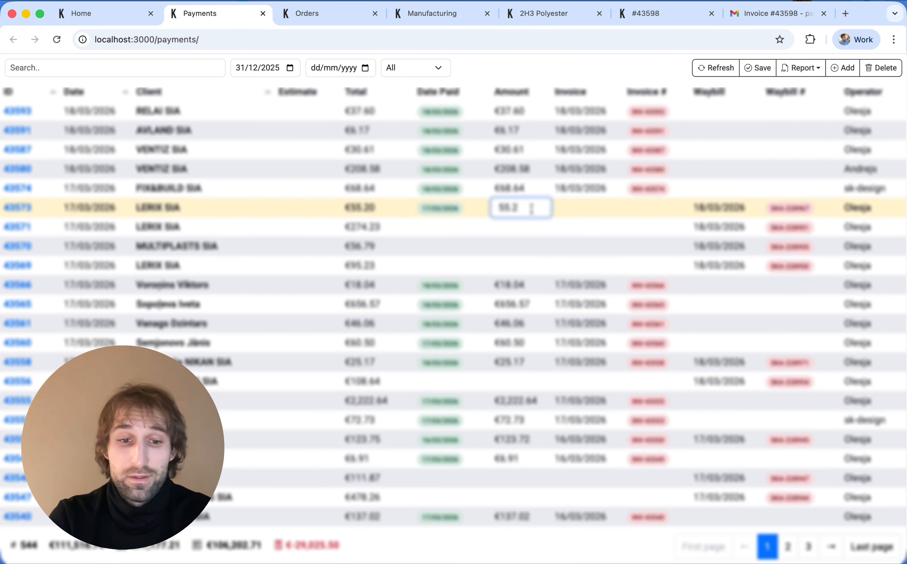
pyautogui.press('BackSpace')
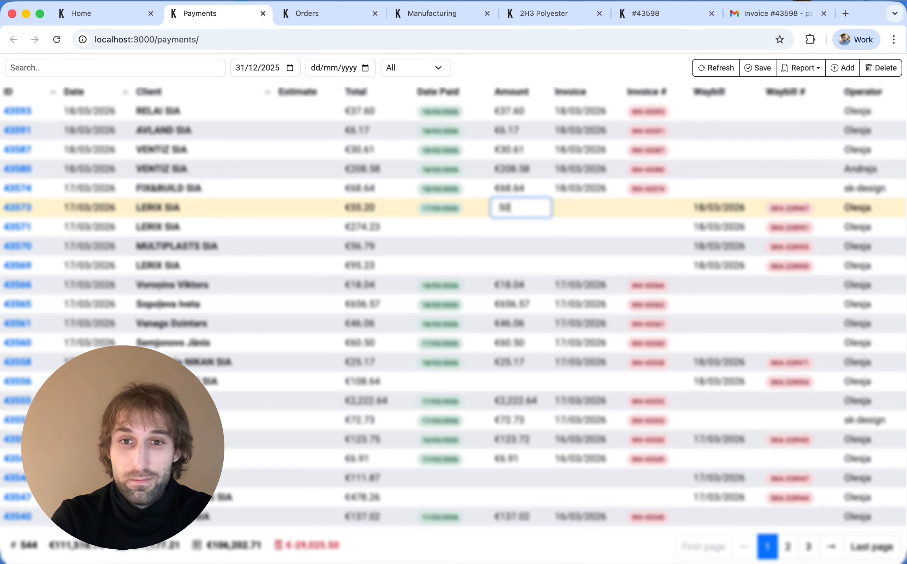
pyautogui.click(544, 240)
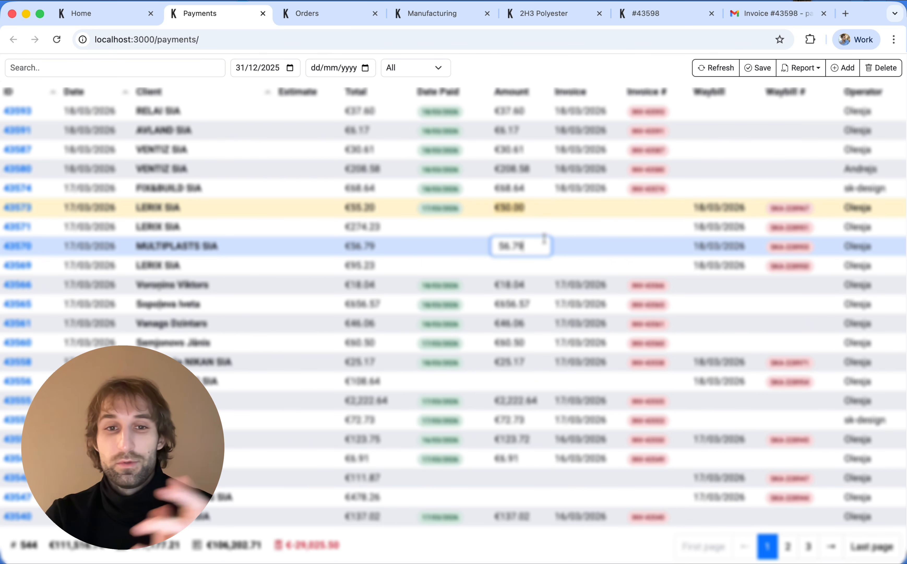
pyautogui.click(507, 227)
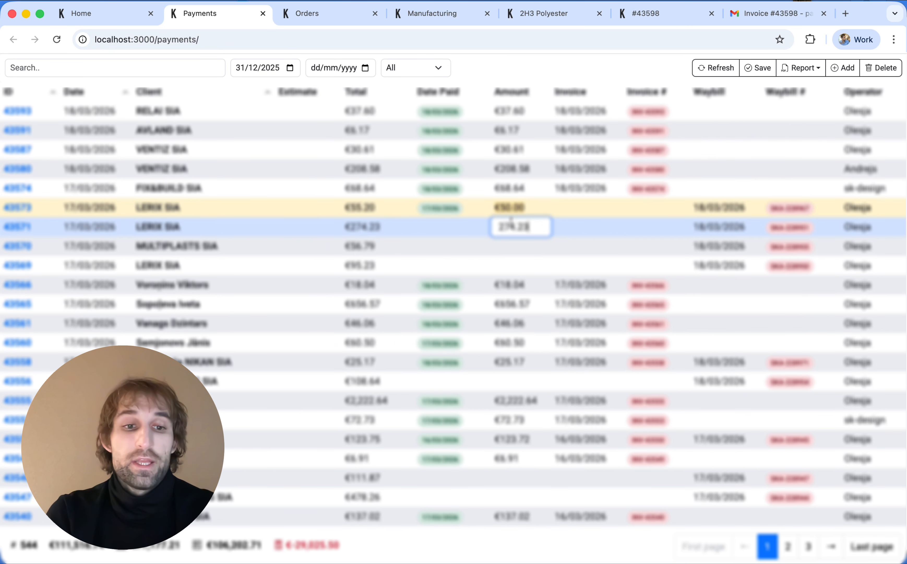
pyautogui.click(816, 68)
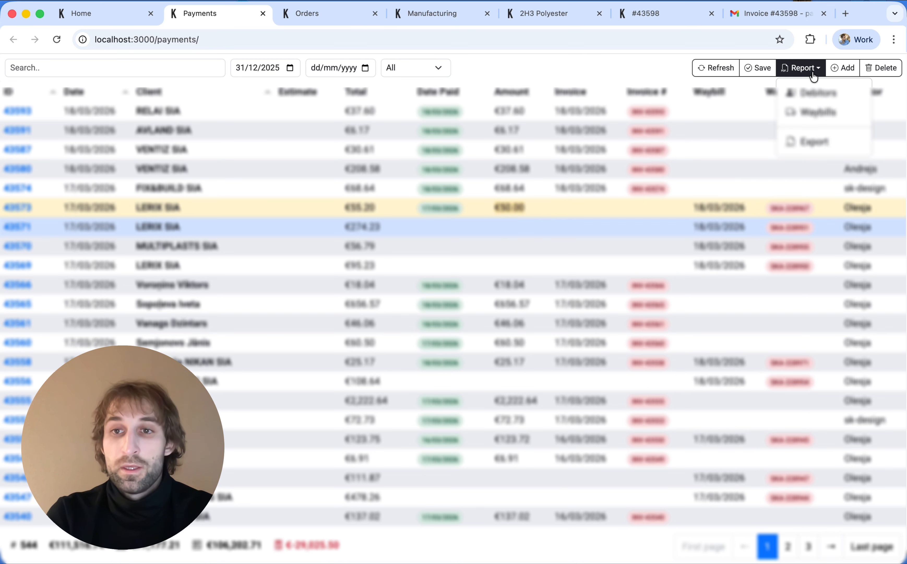
# Step: Generate the Debtors report, scroll through its PDF preview, and close it
pyautogui.click(824, 101)
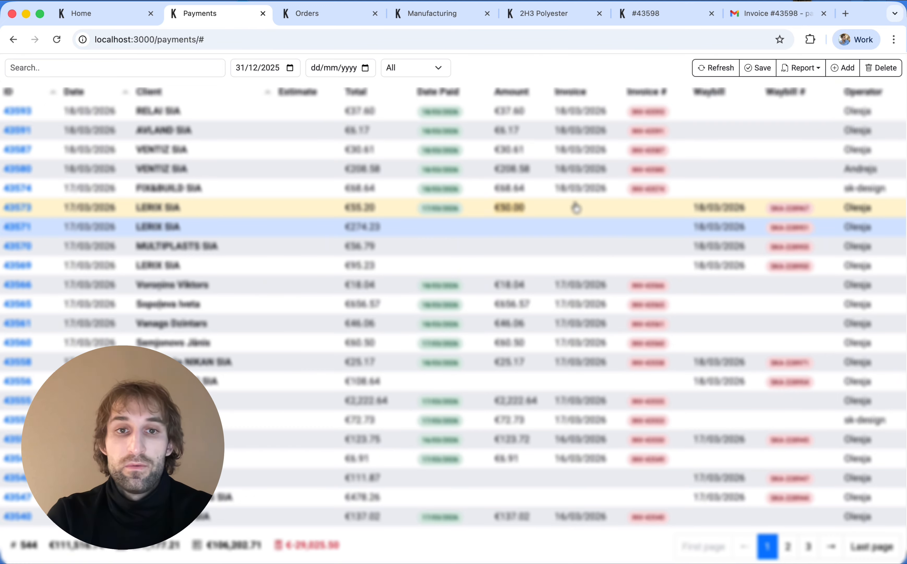
pyautogui.scroll(-10, 577, 206)
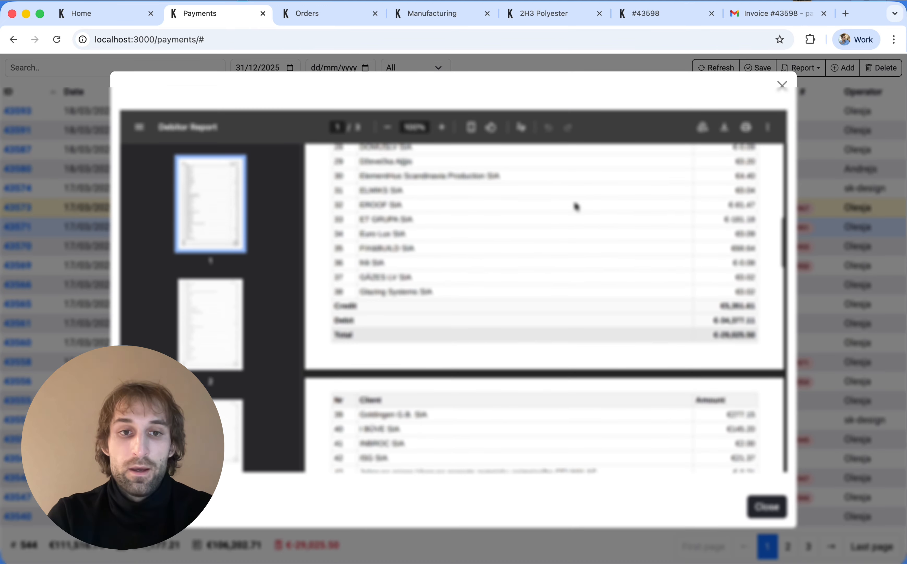
pyautogui.scroll(-20, 576, 206)
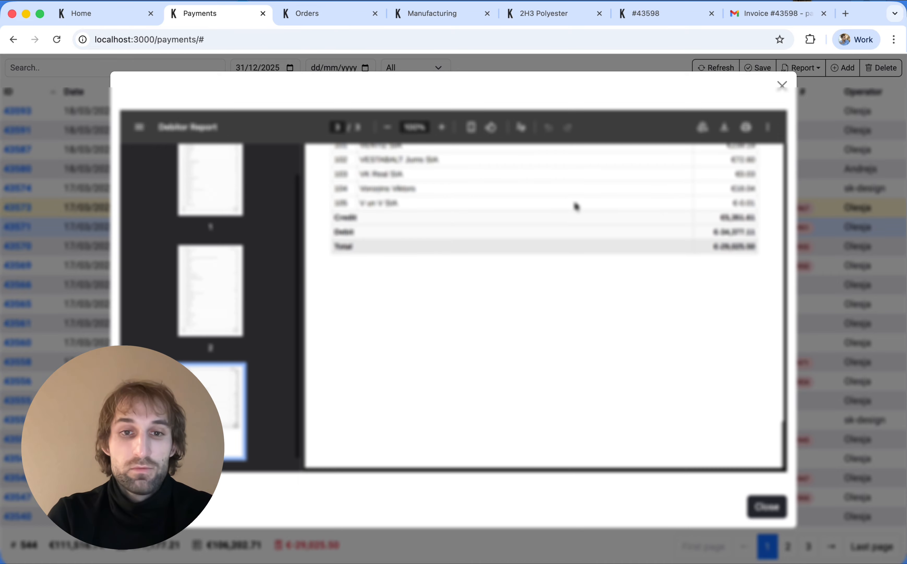
pyautogui.scroll(3, 576, 206)
pyautogui.scroll(20, 577, 207)
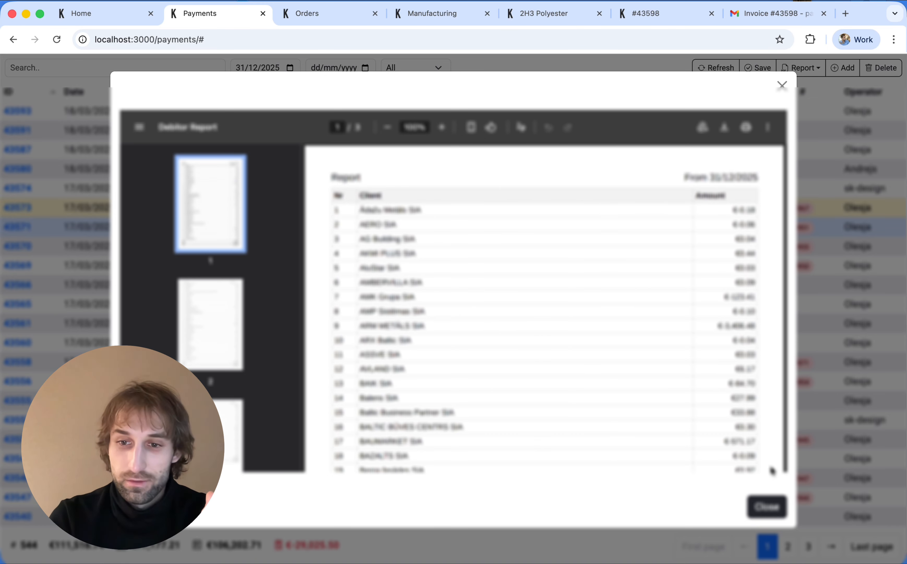
pyautogui.click(768, 507)
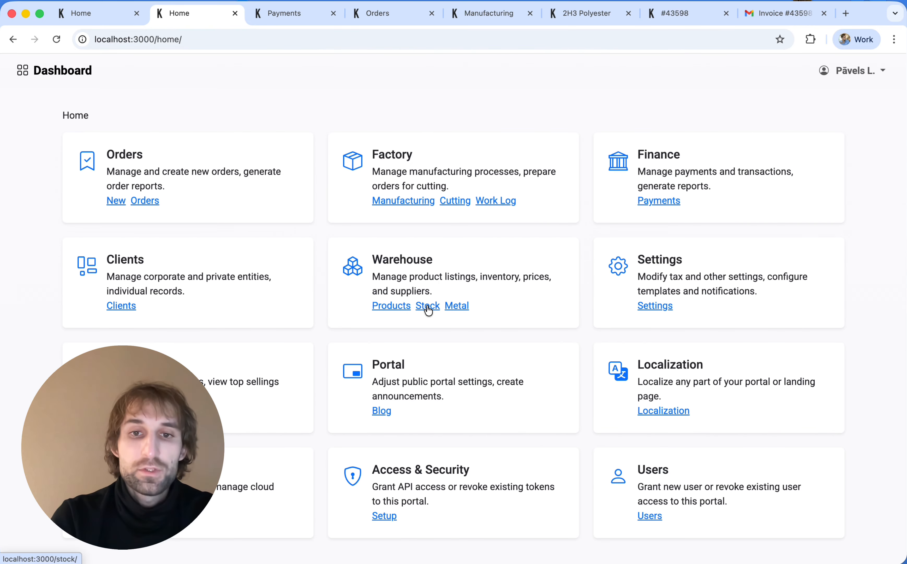
# Step: Set Teknes āķa pagarinājums (leņķis) Sagat stock to 100, reset it to 0, then show Snow barriers - round
pyautogui.click(428, 308)
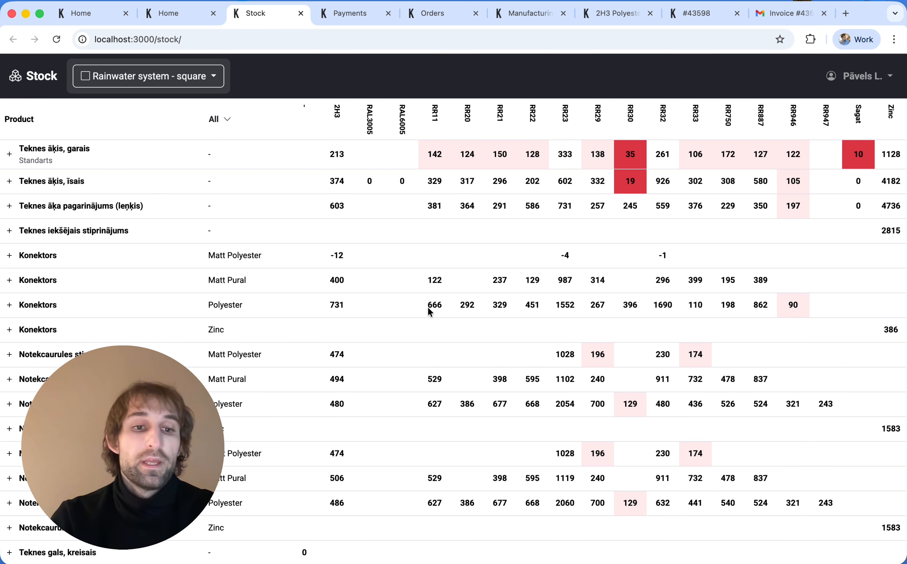
pyautogui.click(858, 208)
pyautogui.write('100')
pyautogui.press('Return')
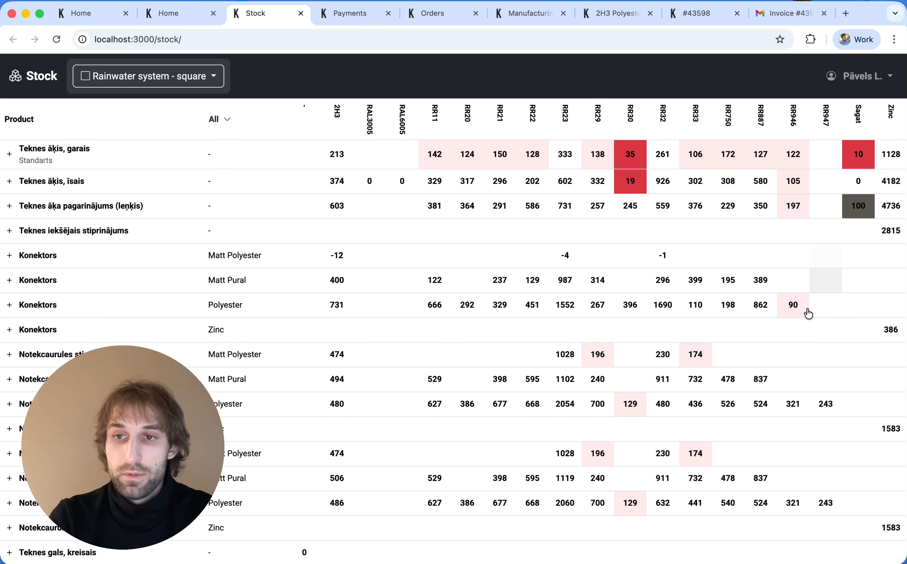
pyautogui.click(867, 211)
pyautogui.write('0')
pyautogui.press('Return')
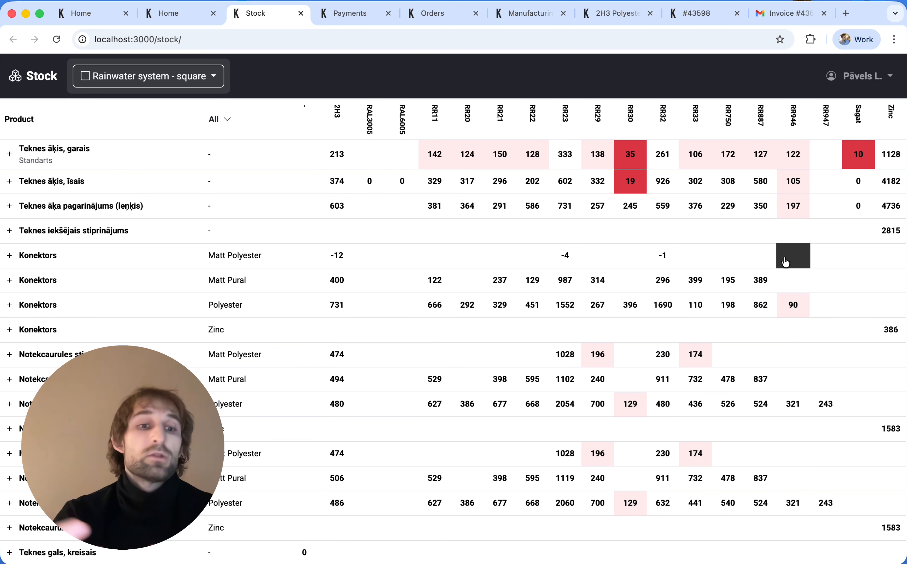
pyautogui.click(180, 80)
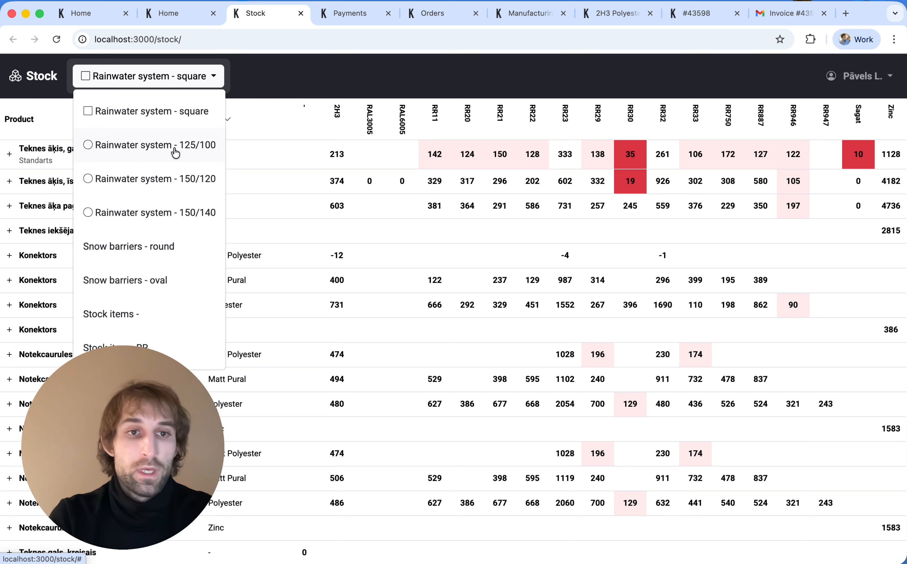
pyautogui.click(155, 248)
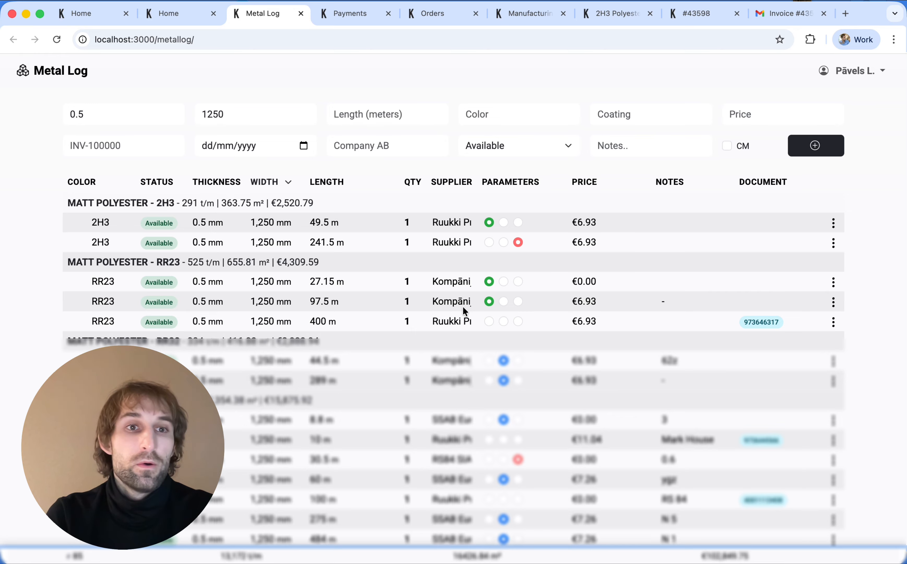
# Step: Review the metal log, glance at the SSAB RR23 coil's actions, then open Settings
pyautogui.scroll(-5, 463, 305)
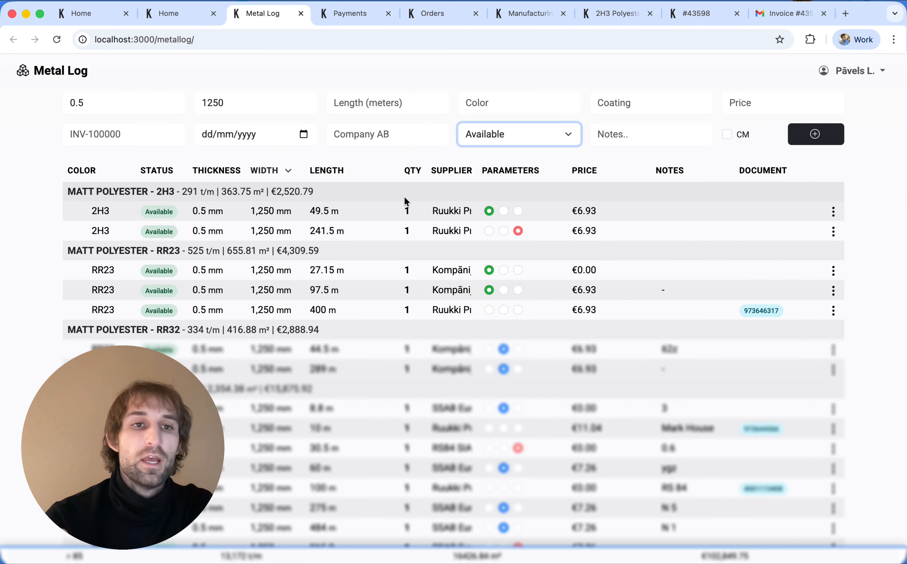
pyautogui.scroll(5, 463, 306)
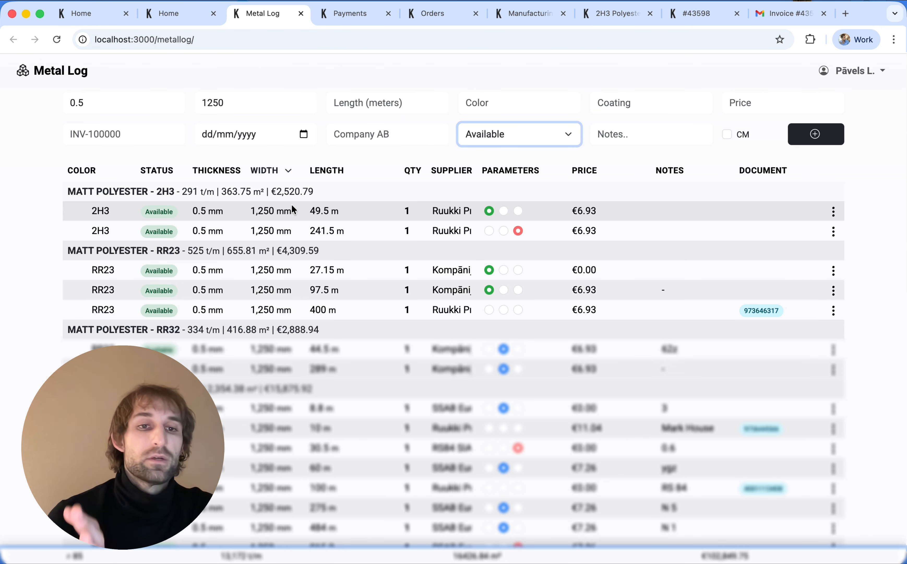
pyautogui.scroll(-15, 292, 207)
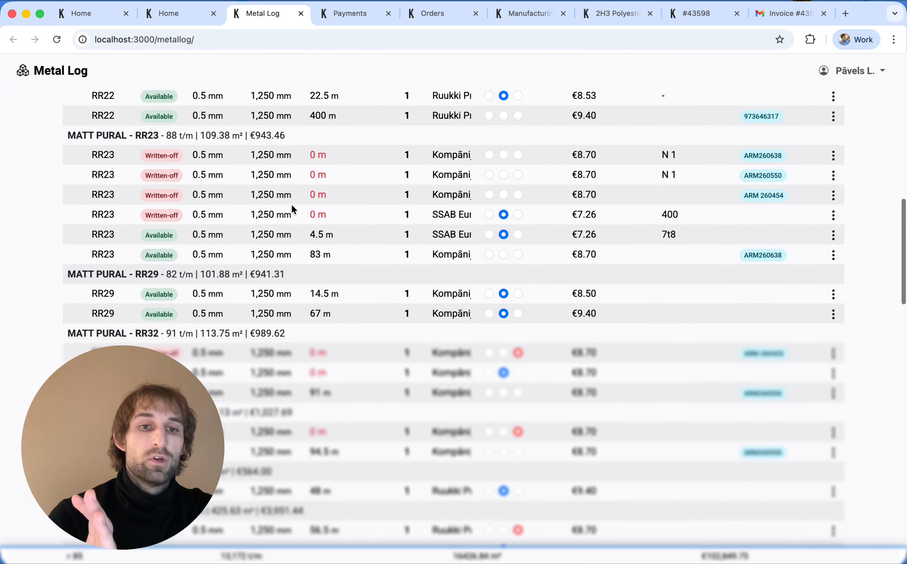
pyautogui.scroll(-2, 291, 203)
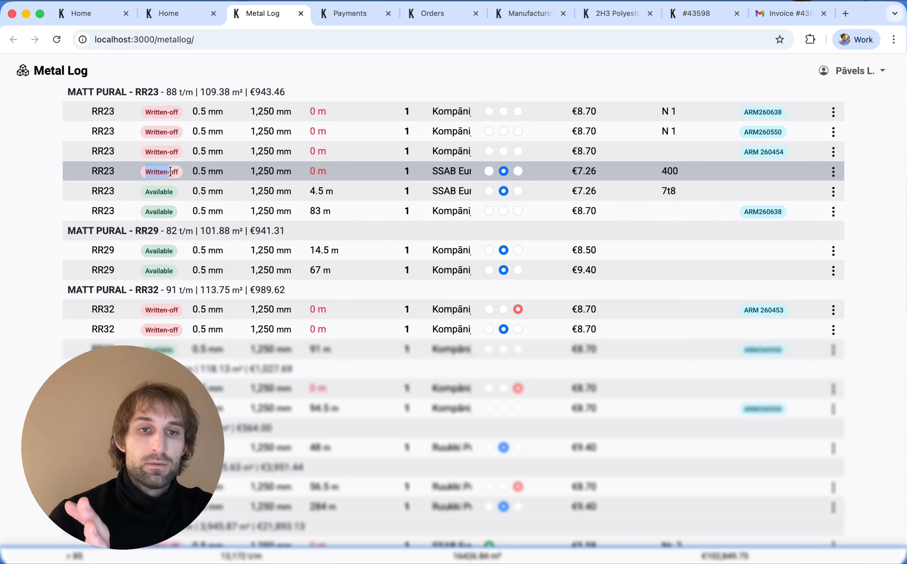
pyautogui.click(833, 172)
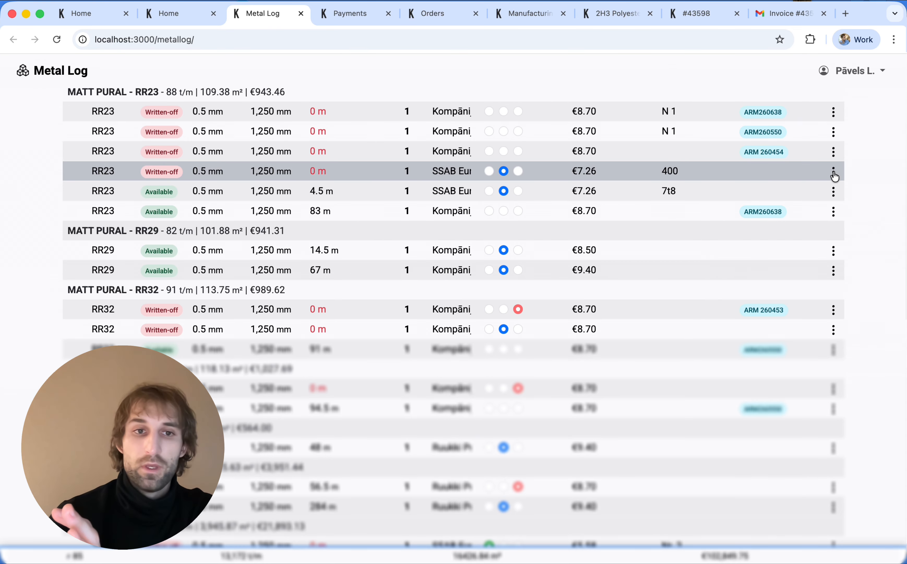
pyautogui.click(866, 167)
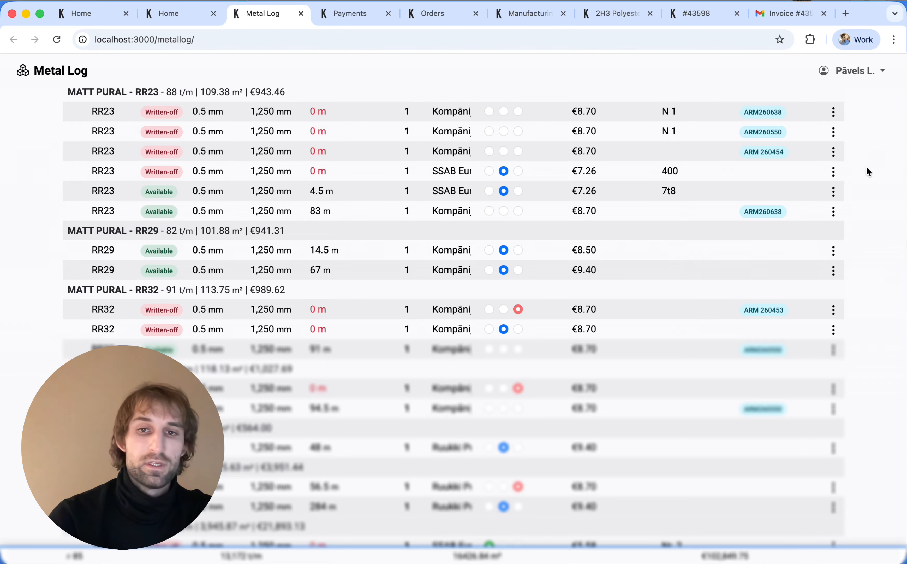
pyautogui.click(658, 308)
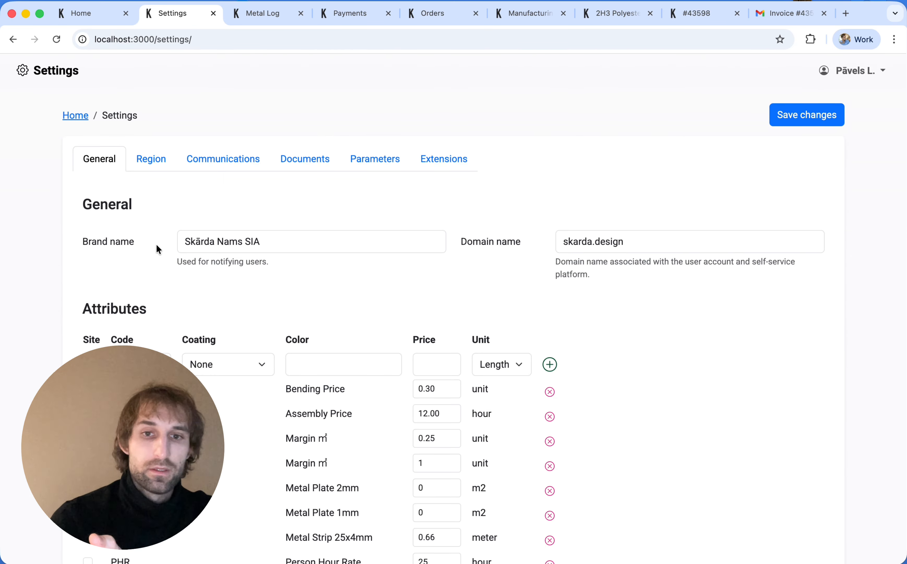
# Step: Review the Documents templates and the Communications email templates in Settings
pyautogui.click(302, 155)
pyautogui.scroll(-15, 293, 315)
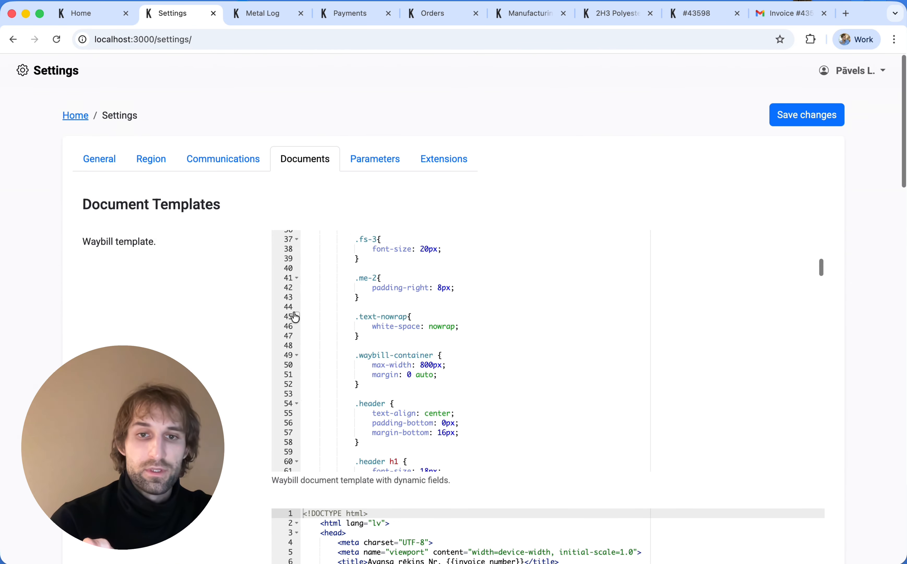
pyautogui.scroll(-20, 238, 328)
pyautogui.scroll(20, 239, 327)
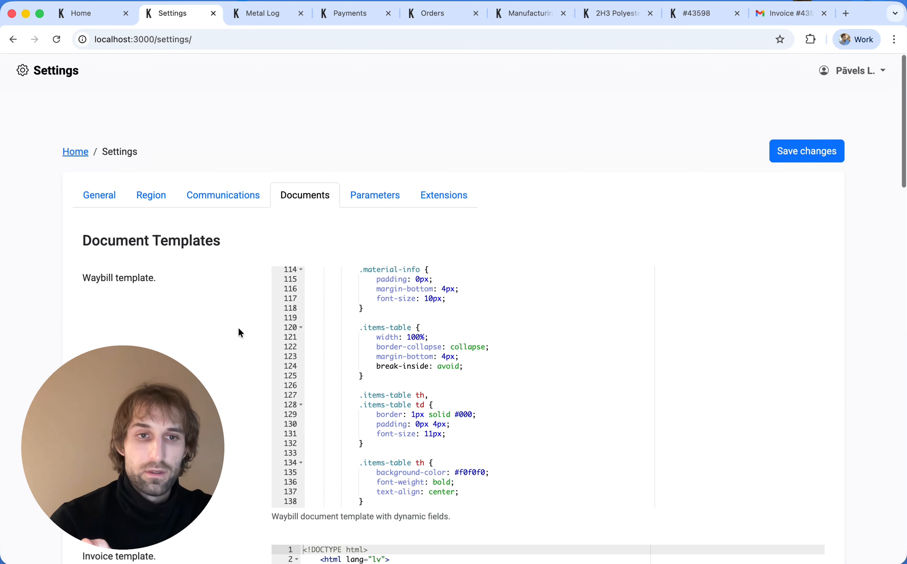
pyautogui.click(241, 160)
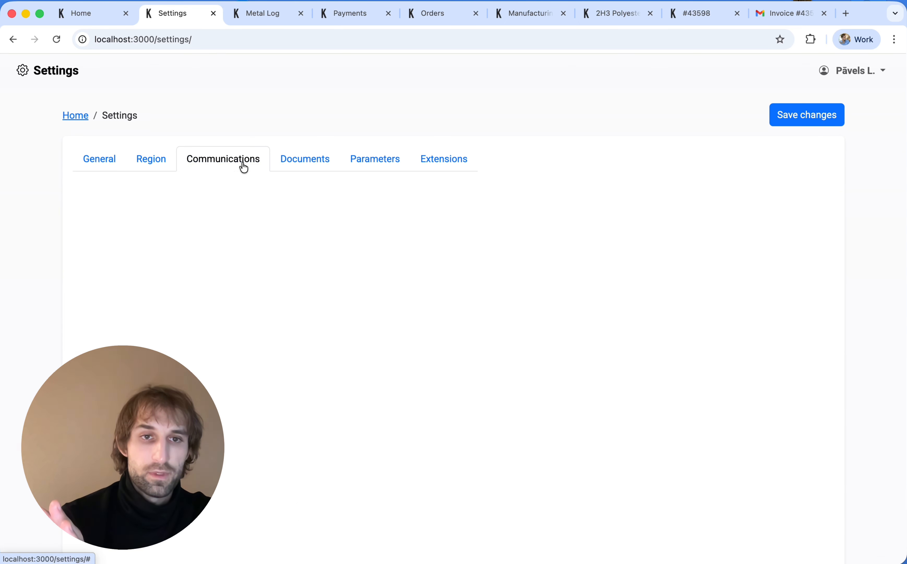
pyautogui.scroll(-20, 185, 285)
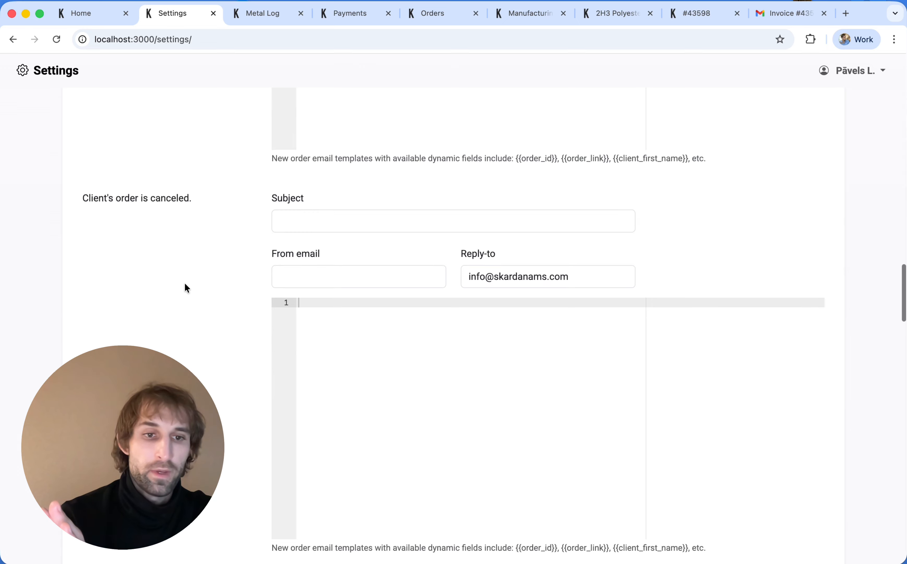
pyautogui.scroll(20, 184, 282)
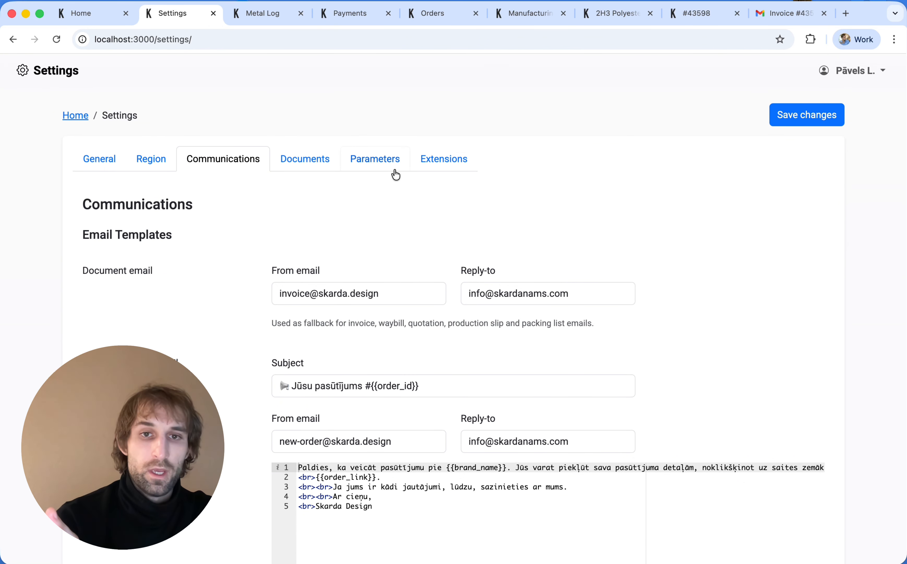
# Step: Look through the Parameters tab's product parameters and coating categories
pyautogui.click(395, 168)
pyautogui.scroll(-4, 230, 265)
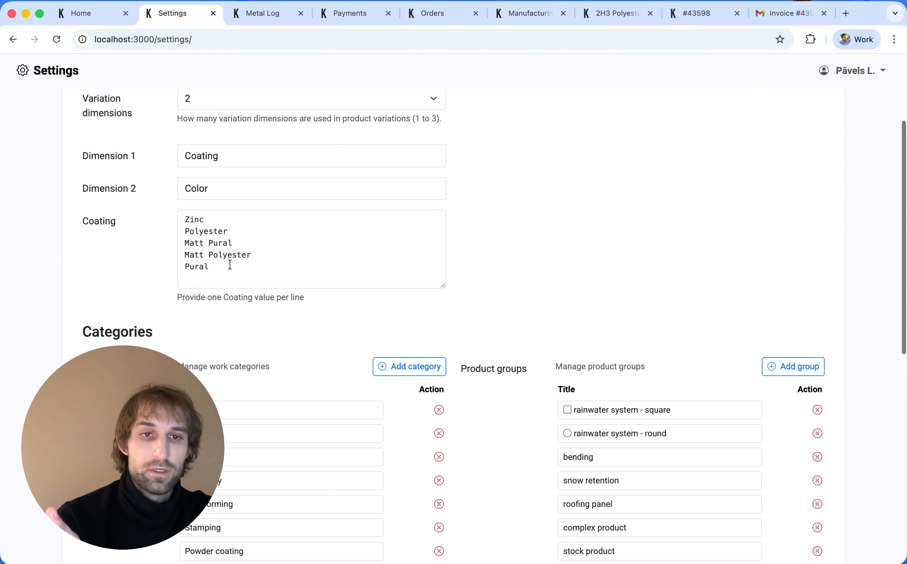
pyautogui.moveTo(209, 268); pyautogui.dragTo(148, 197)
pyautogui.click(117, 246)
pyautogui.scroll(-4, 117, 247)
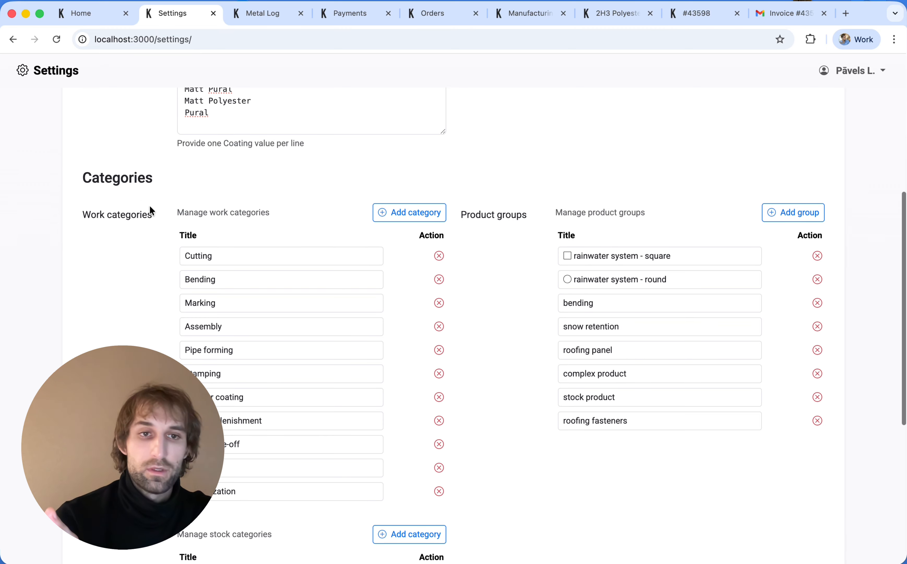
pyautogui.scroll(-5, 149, 207)
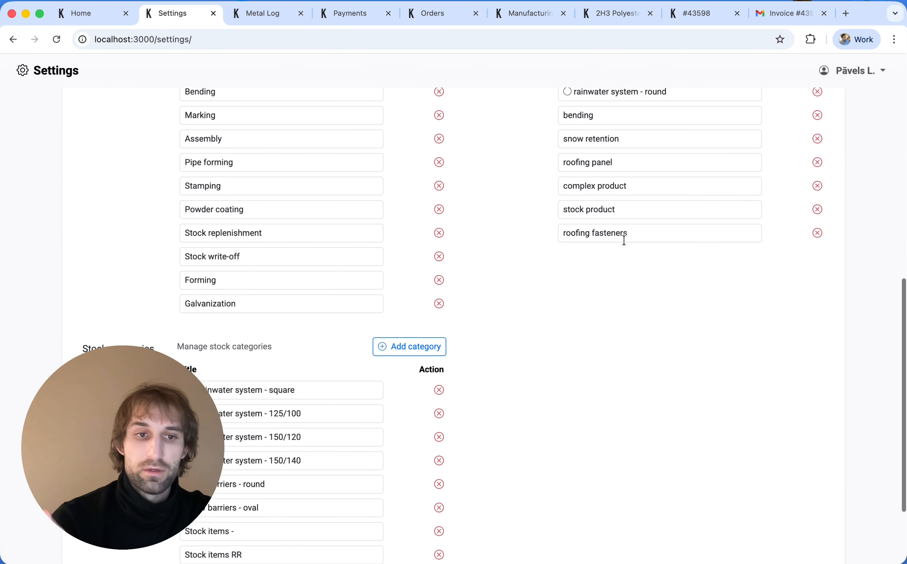
pyautogui.scroll(-3, 439, 294)
pyautogui.scroll(20, 149, 202)
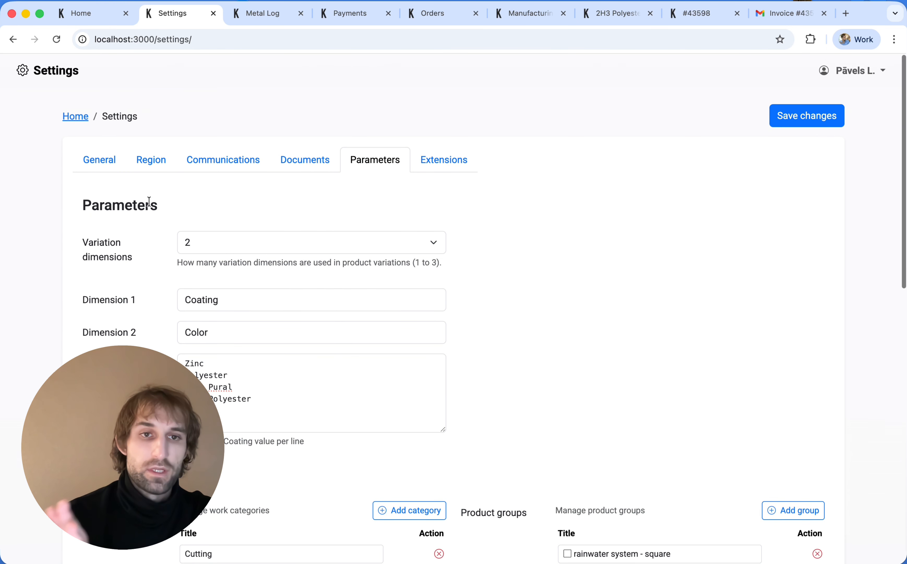
# Step: Check the Region and measurement unit settings, then return to the Home dashboard
pyautogui.click(139, 167)
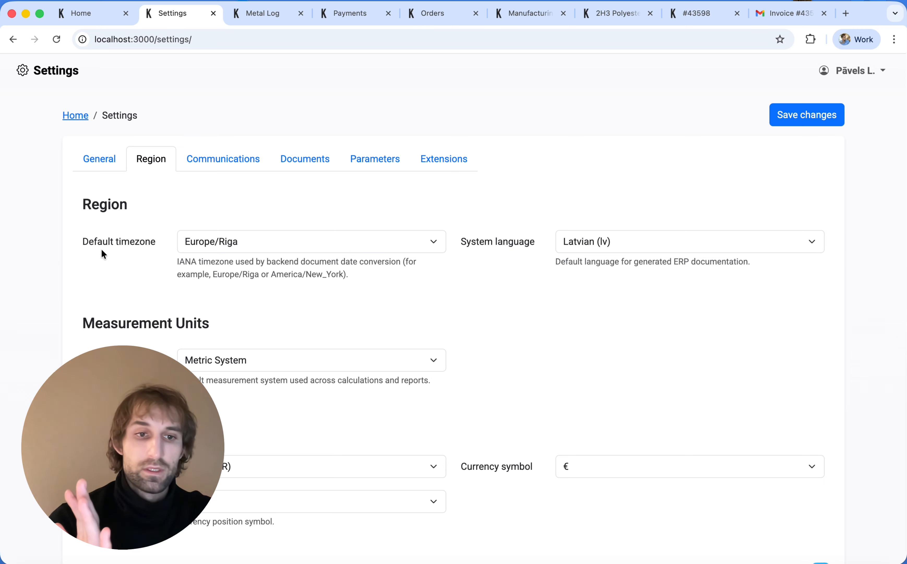
pyautogui.scroll(-5, 689, 321)
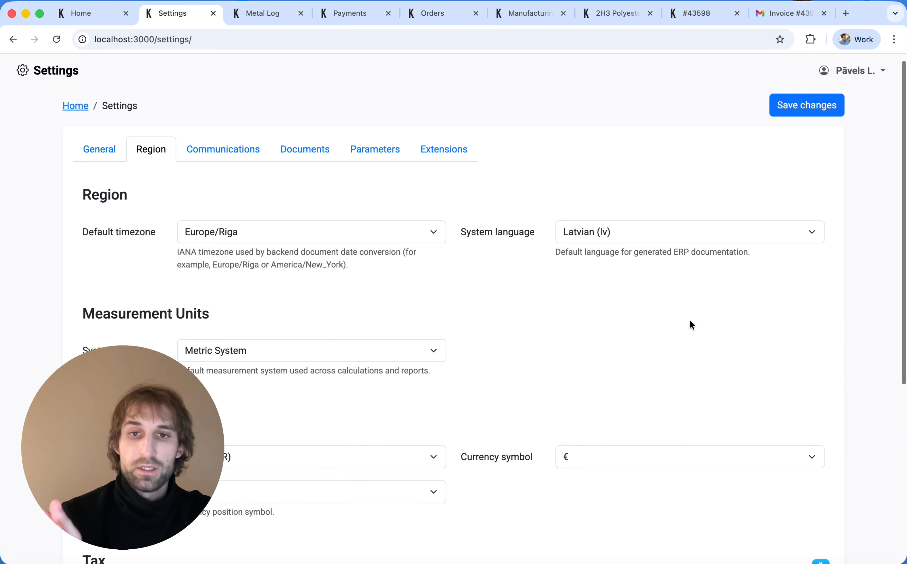
pyautogui.scroll(-10, 512, 321)
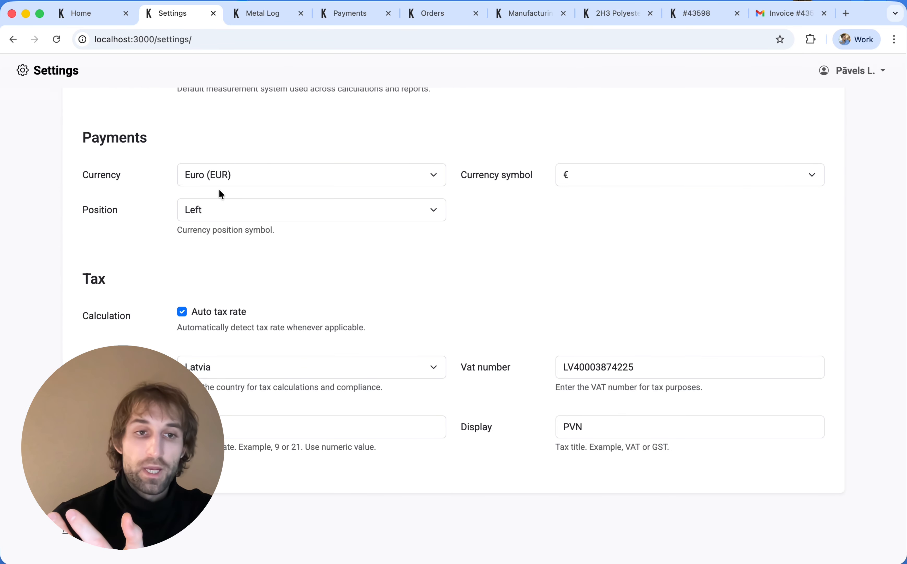
pyautogui.scroll(15, 121, 264)
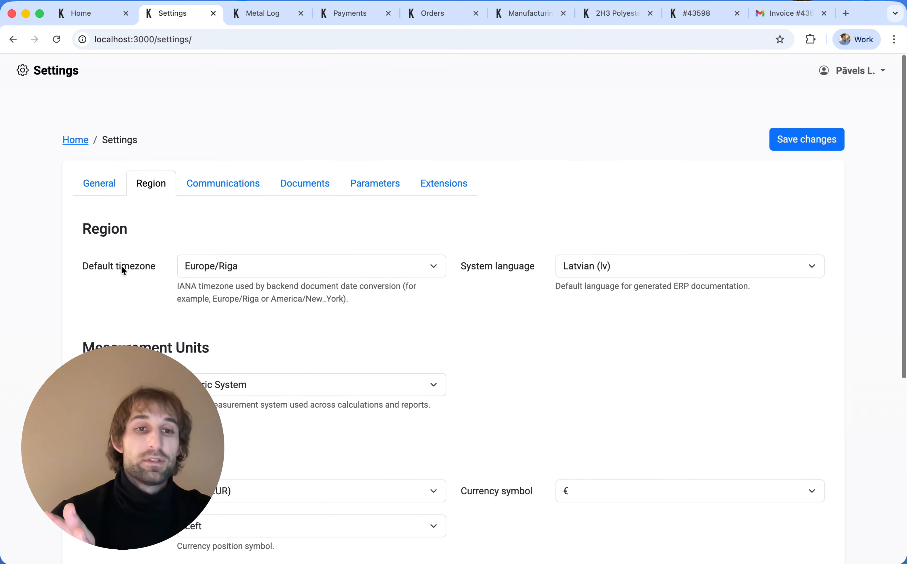
pyautogui.click(73, 117)
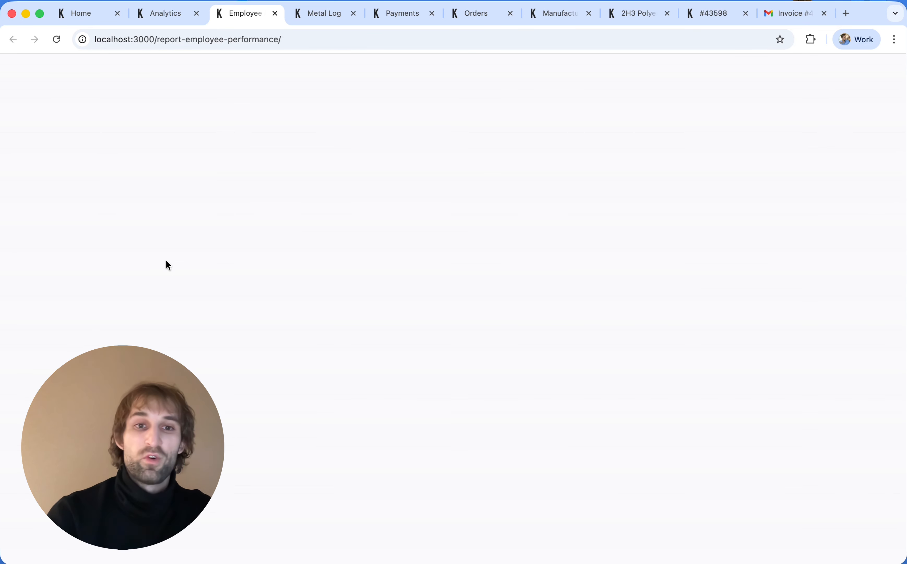
# Step: Close the Employee Performance report, view the BM301, BM307 and BM308 machine metering charts, then open Users
pyautogui.scroll(-10, 166, 261)
pyautogui.scroll(-5, 166, 263)
pyautogui.scroll(15, 470, 366)
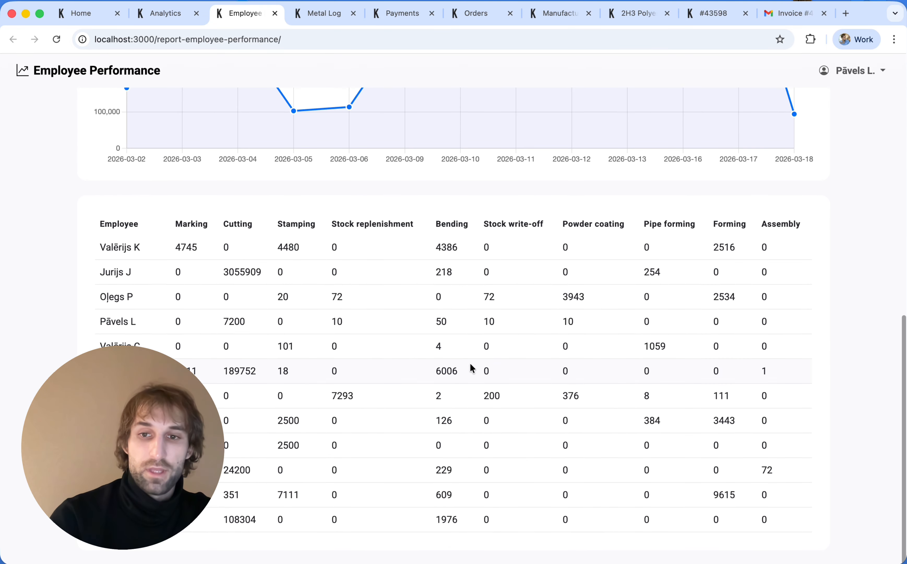
pyautogui.click(275, 13)
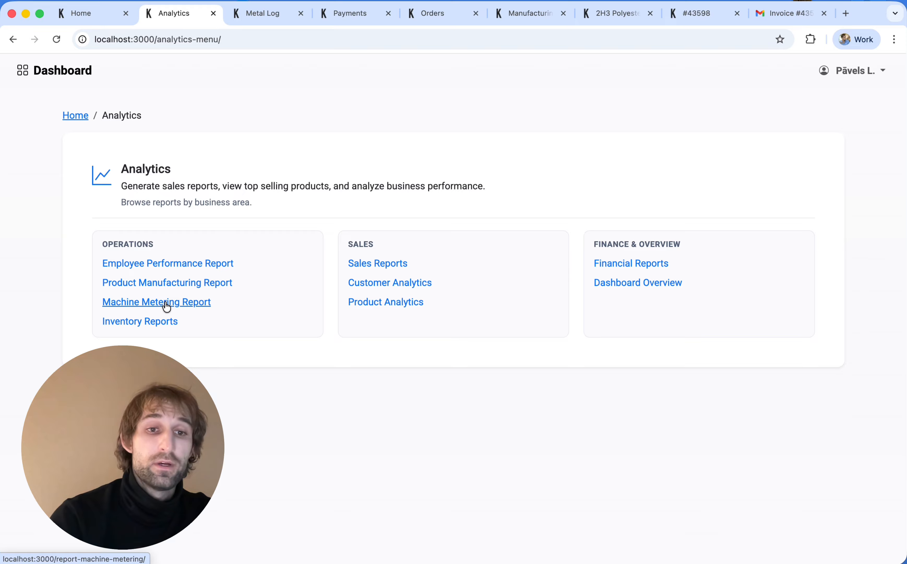
pyautogui.click(167, 303)
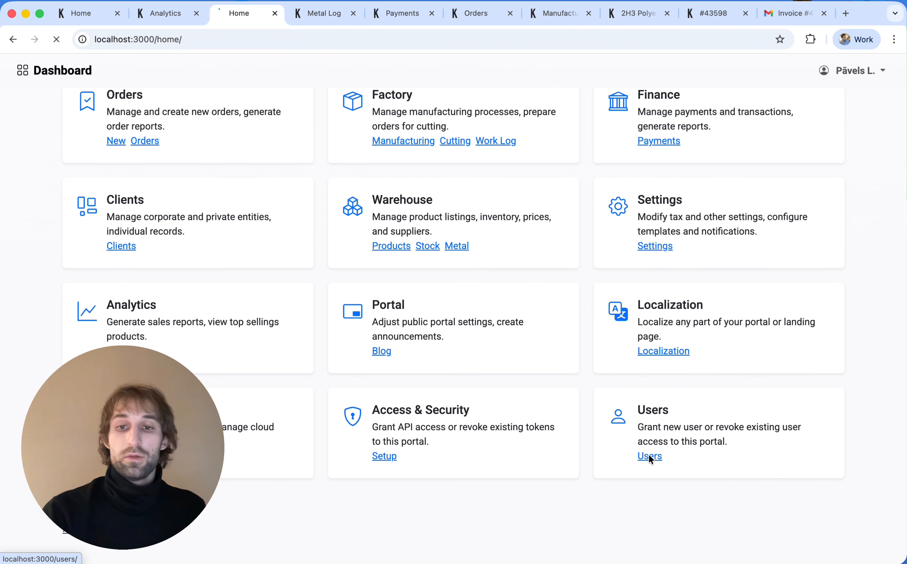
pyautogui.click(649, 455)
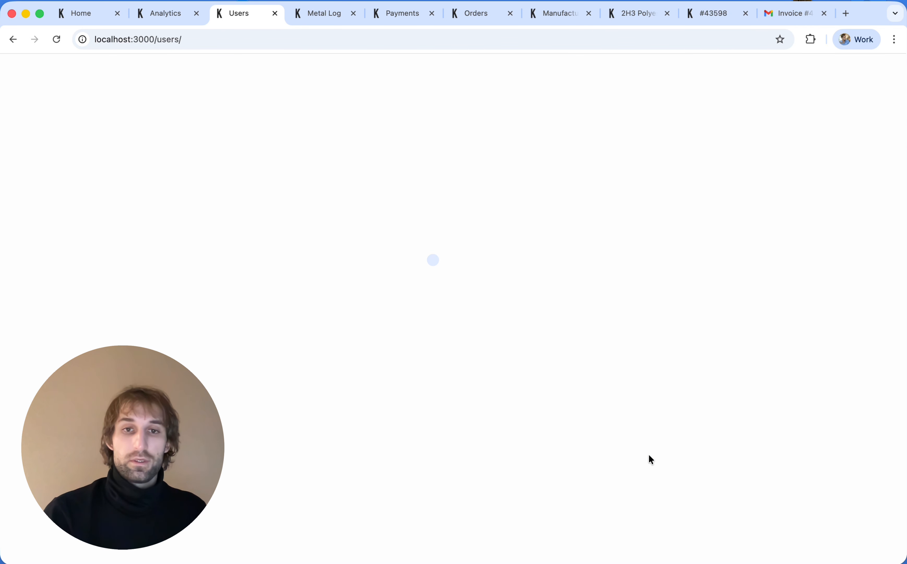
# Step: Open the matching user's Access rights editor from its row menu, with every right switched on
pyautogui.scroll(-15, 651, 460)
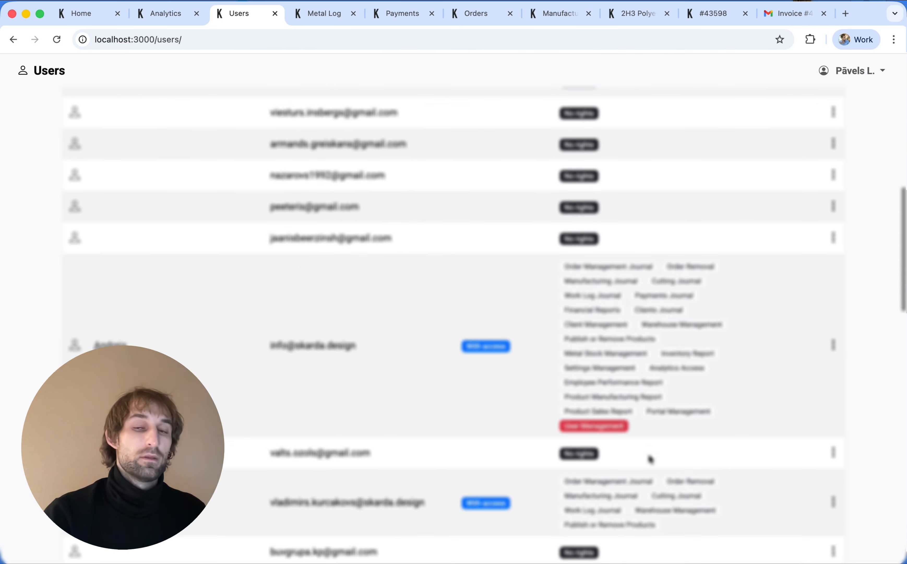
pyautogui.scroll(20, 648, 458)
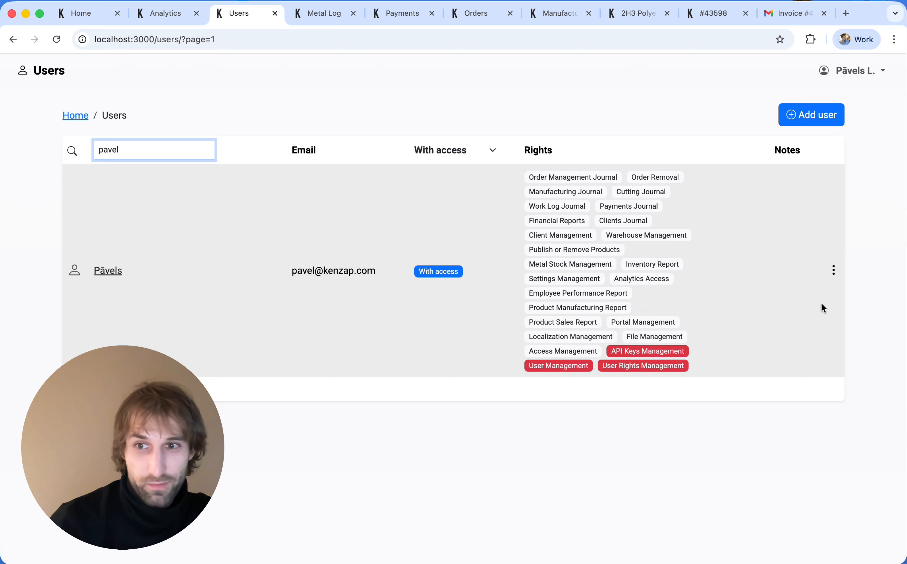
pyautogui.click(833, 269)
pyautogui.click(783, 314)
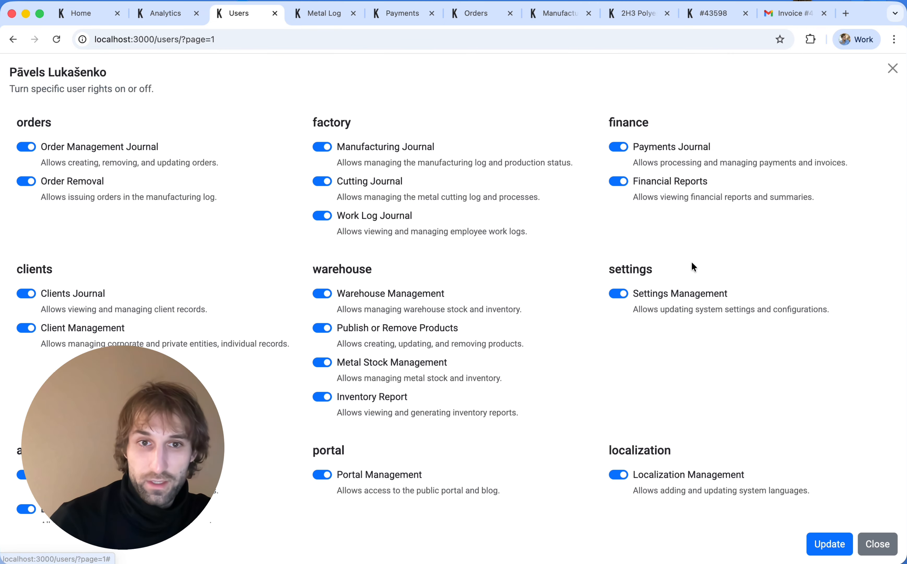
pyautogui.scroll(-8, 604, 204)
pyautogui.scroll(9, 605, 204)
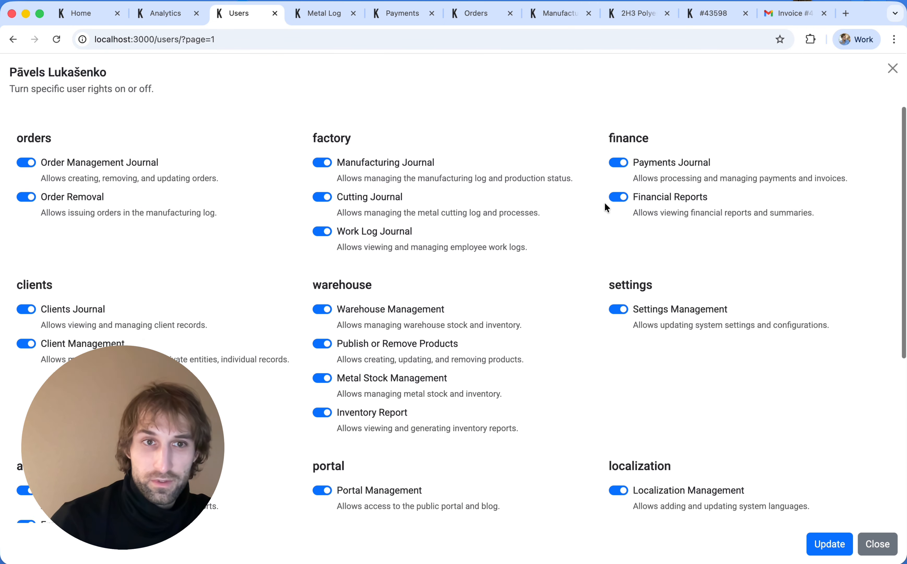